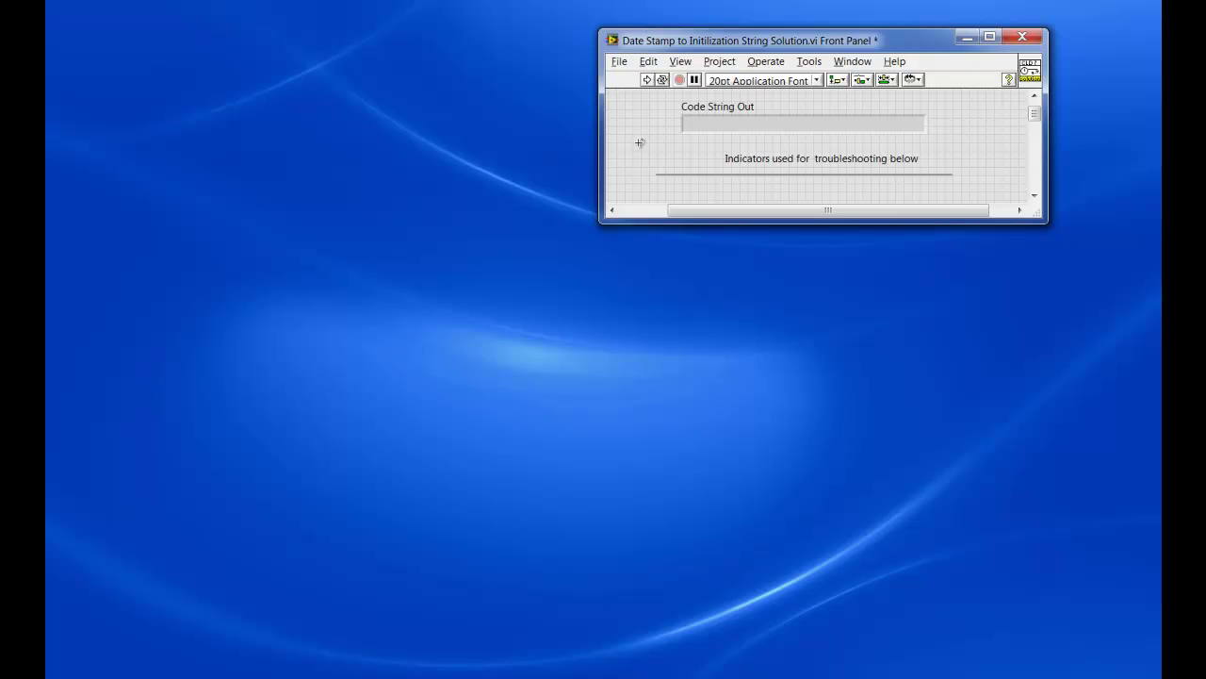
With Context Help on the block diagram, inspect the Get Date/Time In Seconds node and the month and Day wires.
key(ctrl+e)
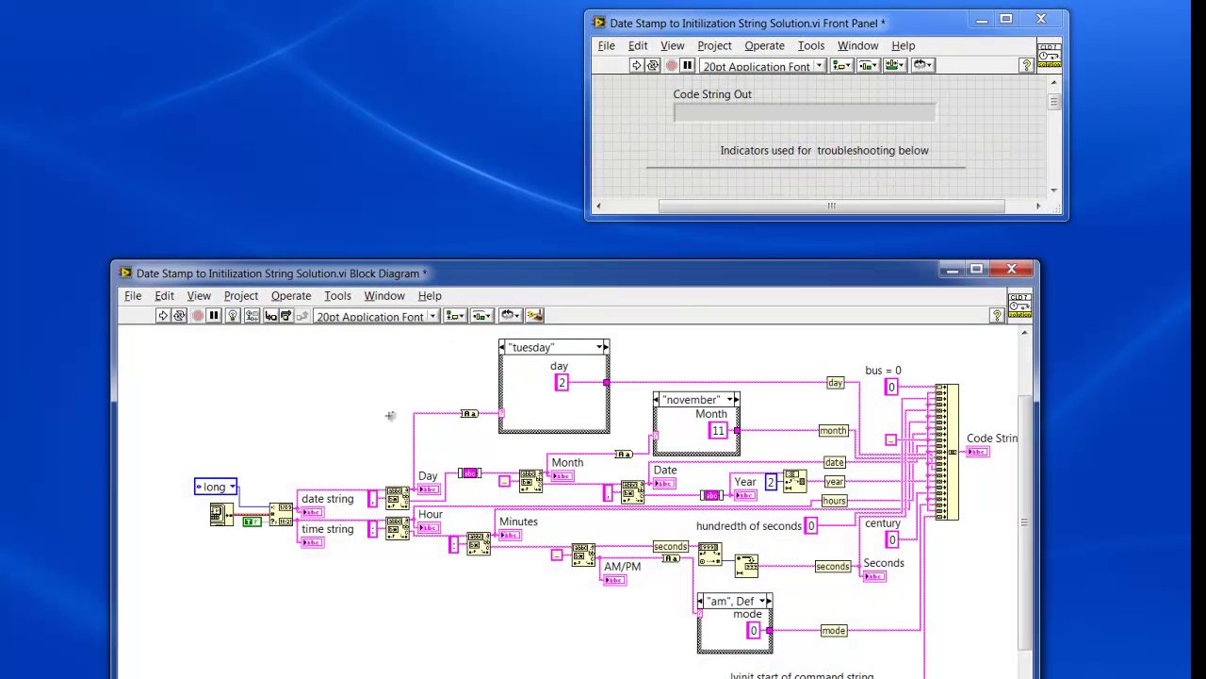
key(ctrl+h)
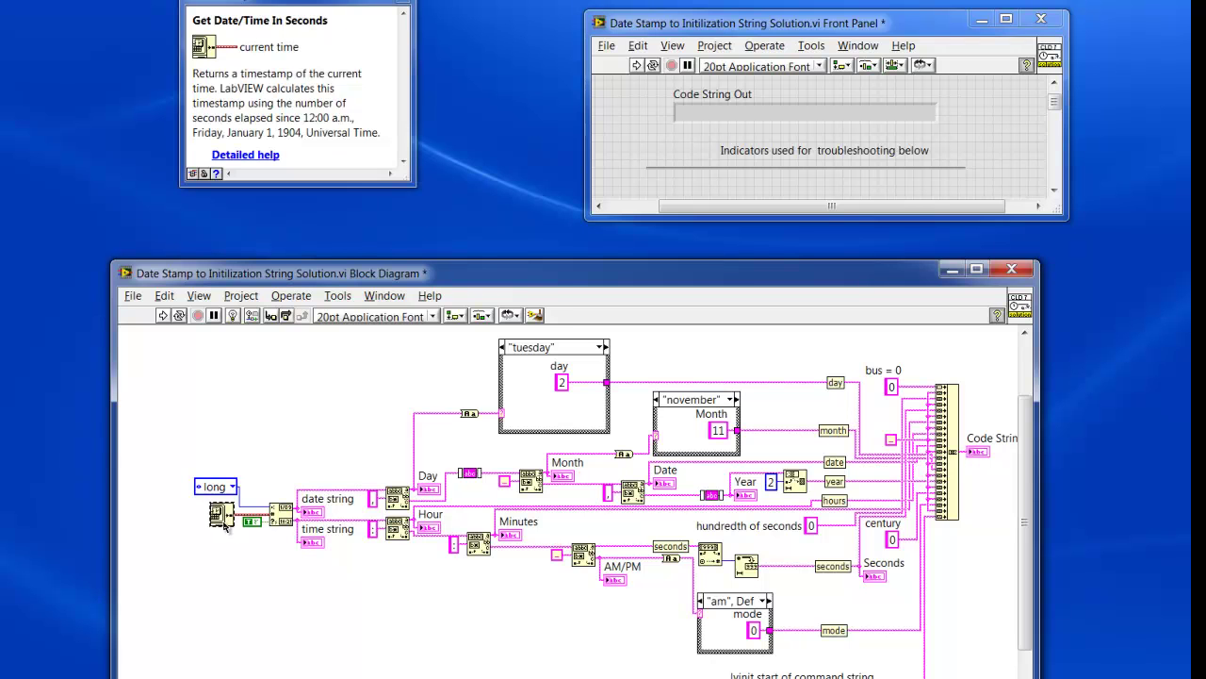
click(224, 524)
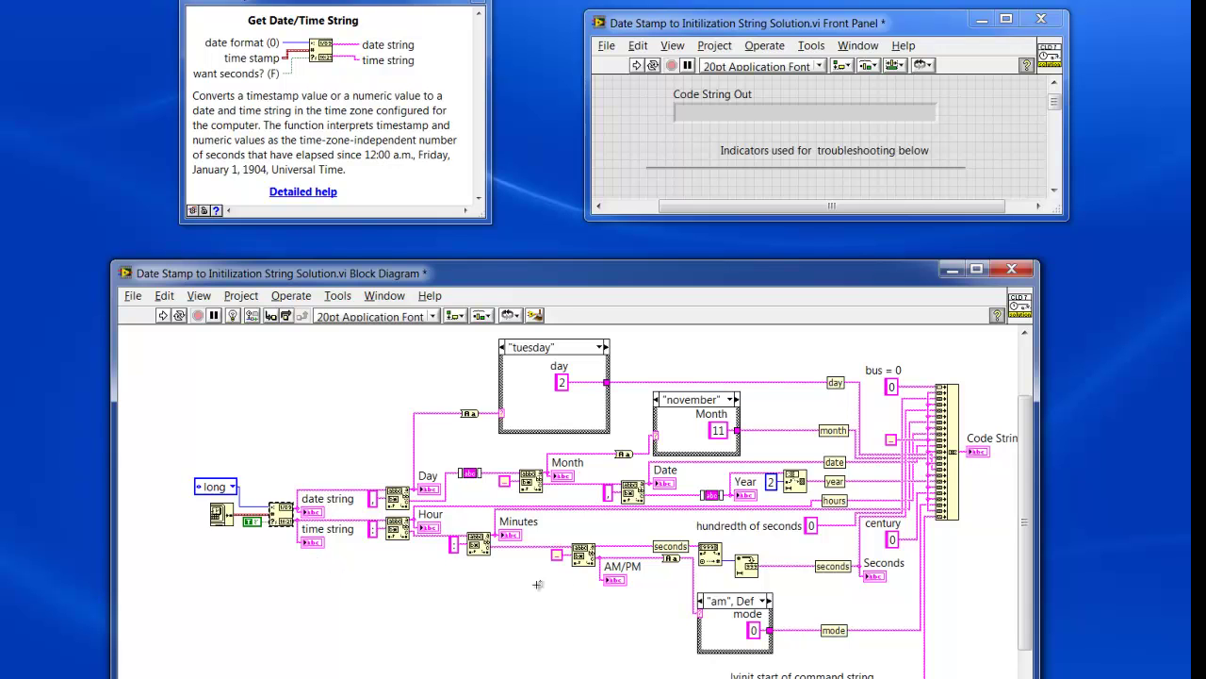
click(833, 429)
click(426, 476)
Inspect the tuesday, november and am mode case structures and the tuesday day constant.
click(539, 403)
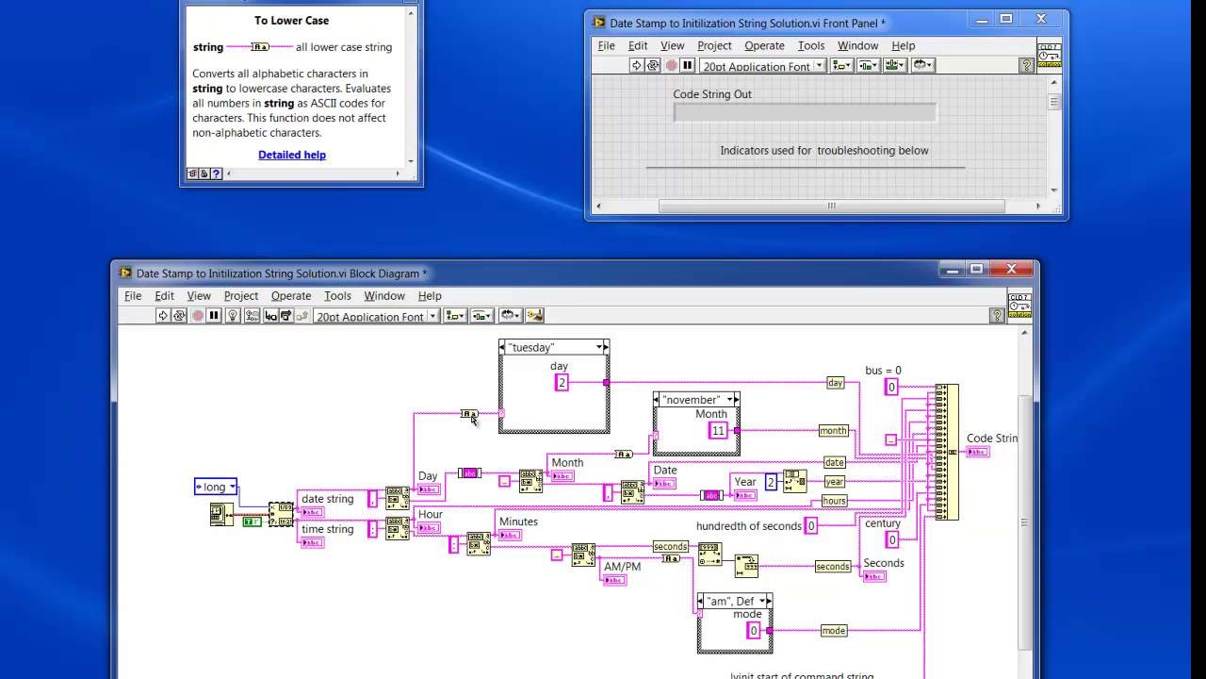
click(564, 384)
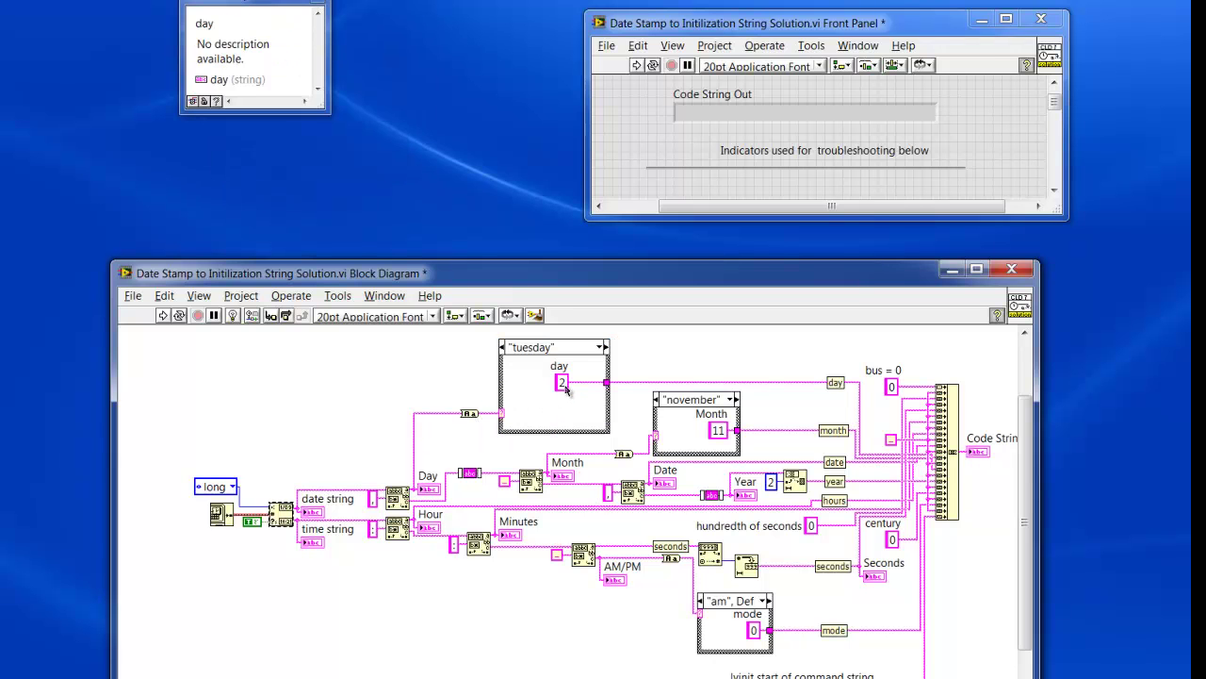
click(682, 432)
click(726, 630)
click(719, 627)
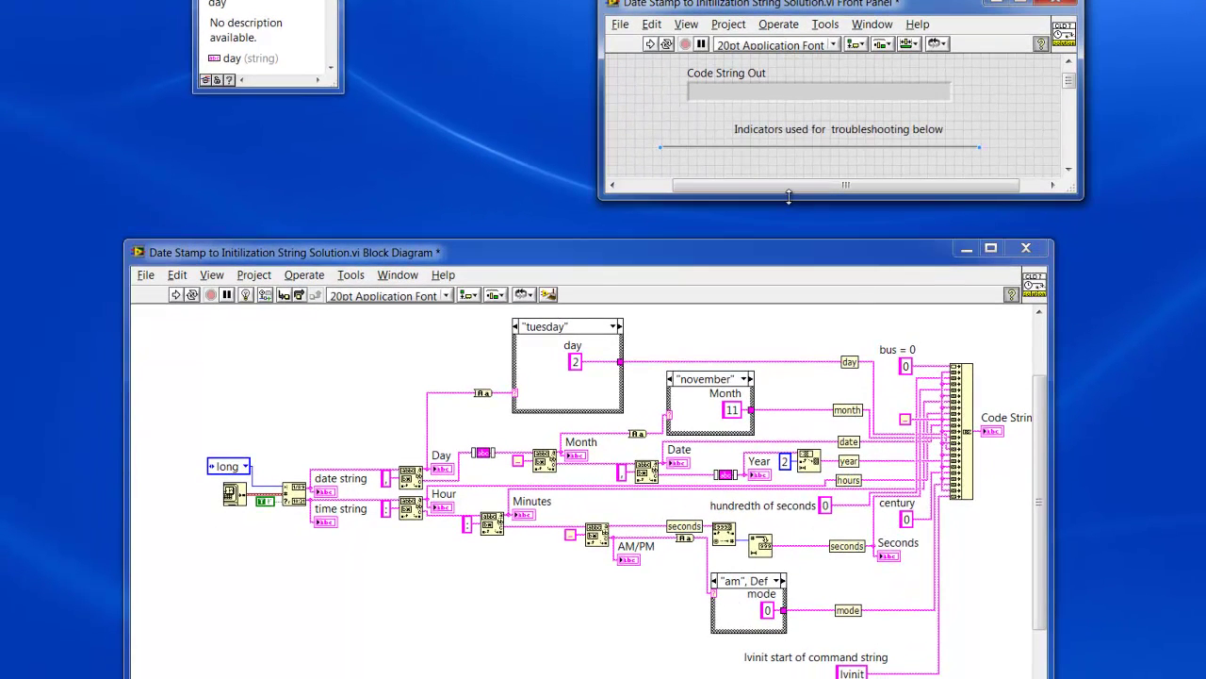
drag(788, 195, 789, 677)
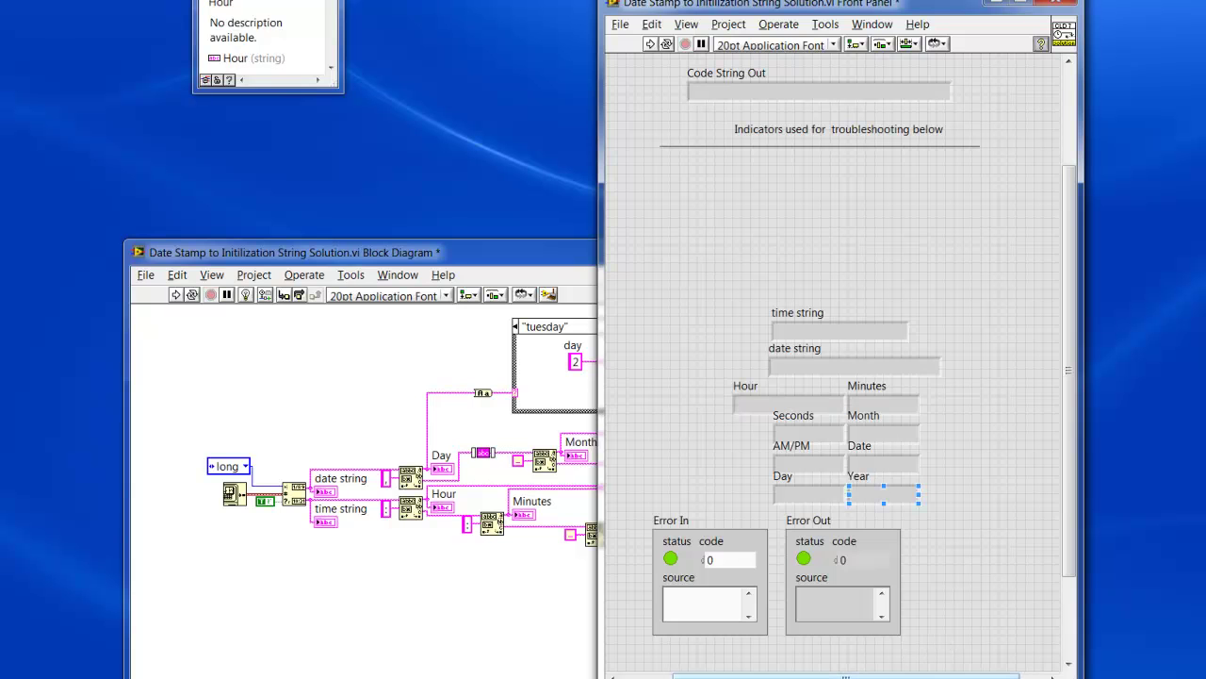
drag(888, 676, 888, 217)
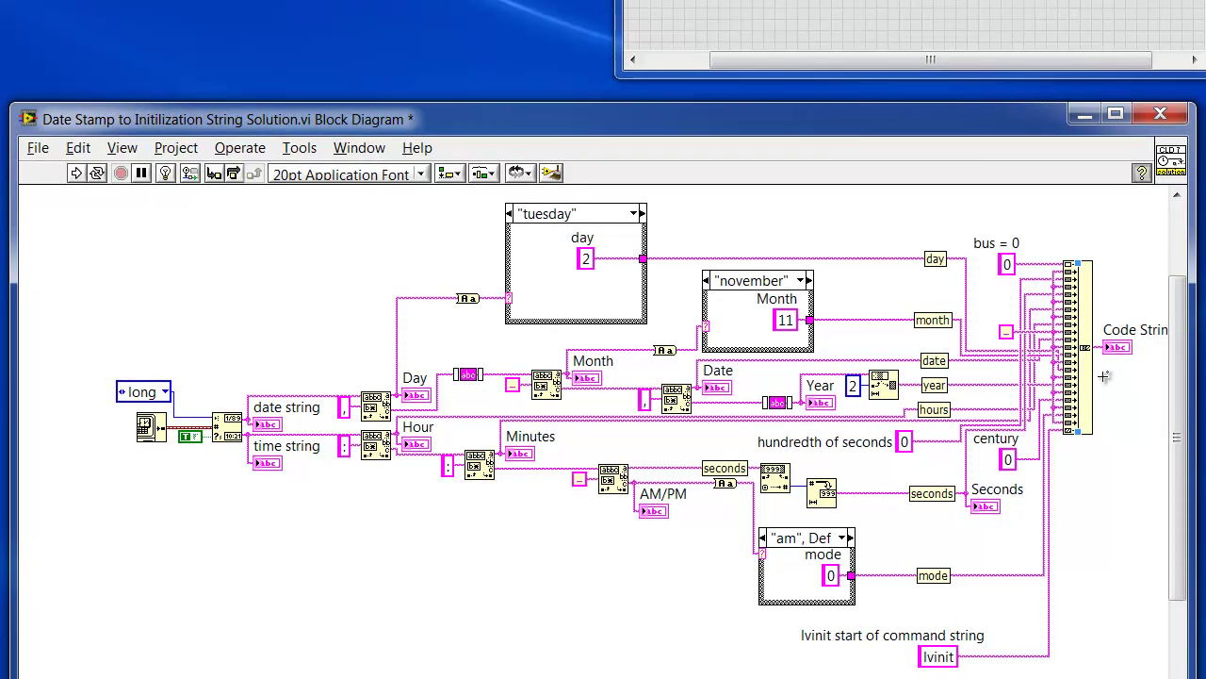
Toggle Context Help and inspect the bus = 0 and century constants.
key(ctrl+h)
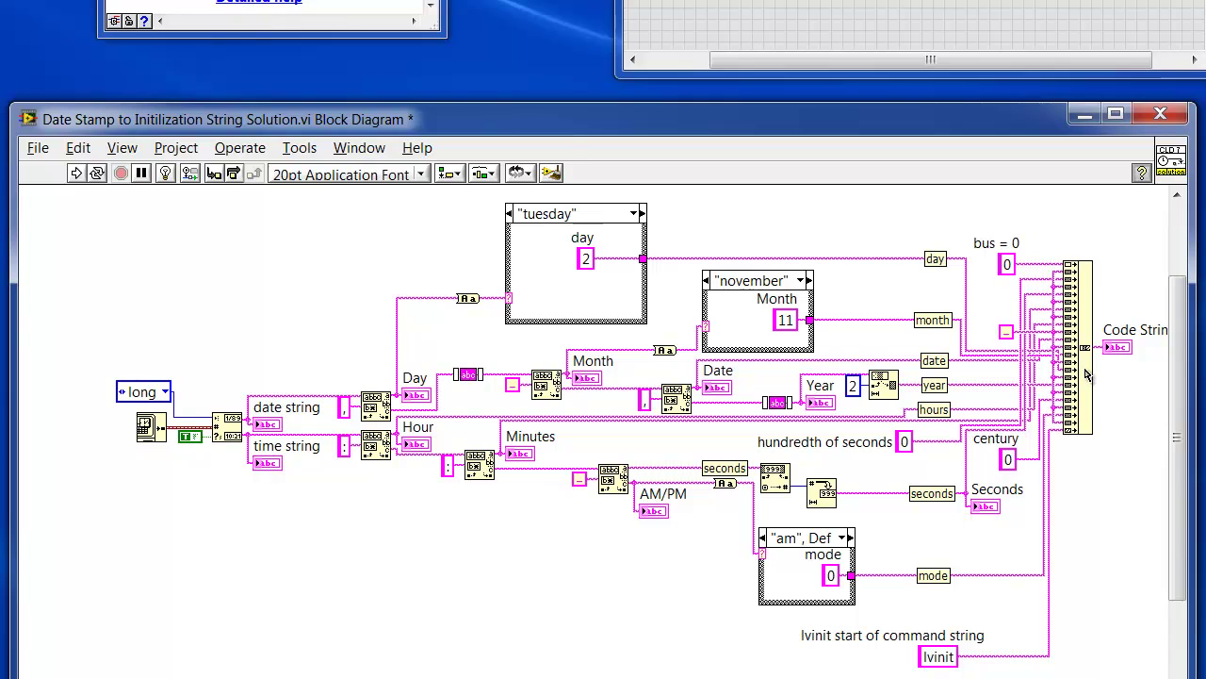
key(ctrl+h)
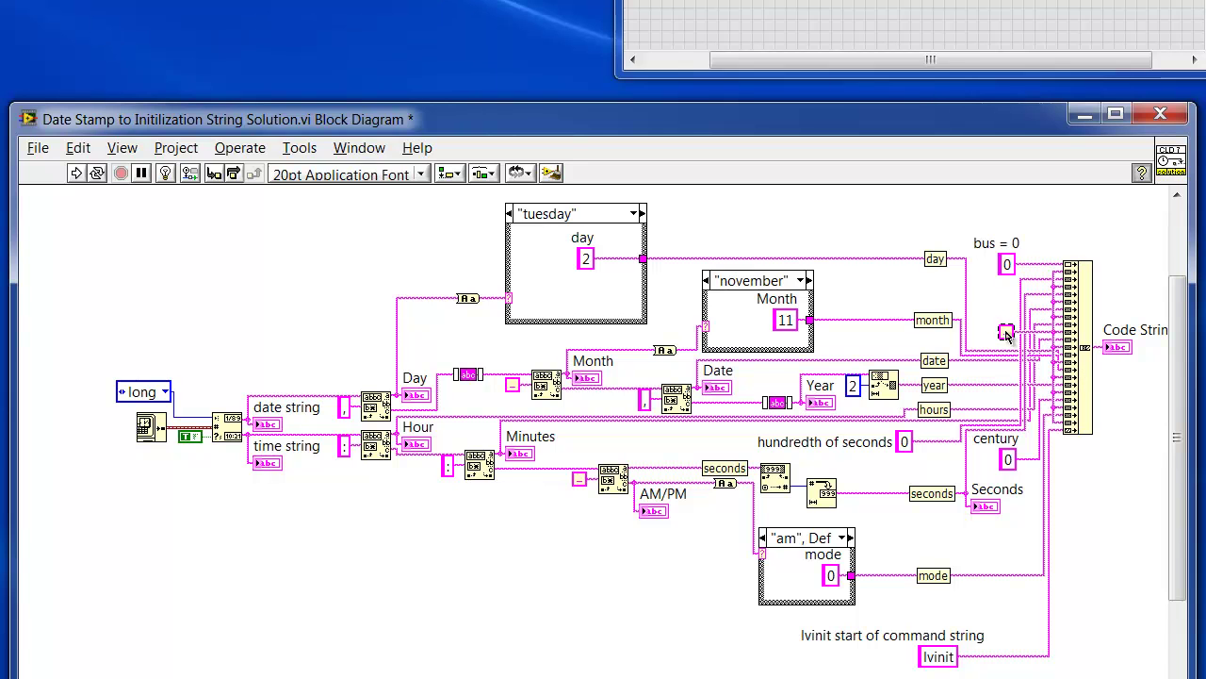
click(1007, 263)
shift+click(933, 409)
click(910, 448)
click(1005, 460)
Select the Formatted Data Out cluster and switch to the FGV's block diagram.
click(881, 278)
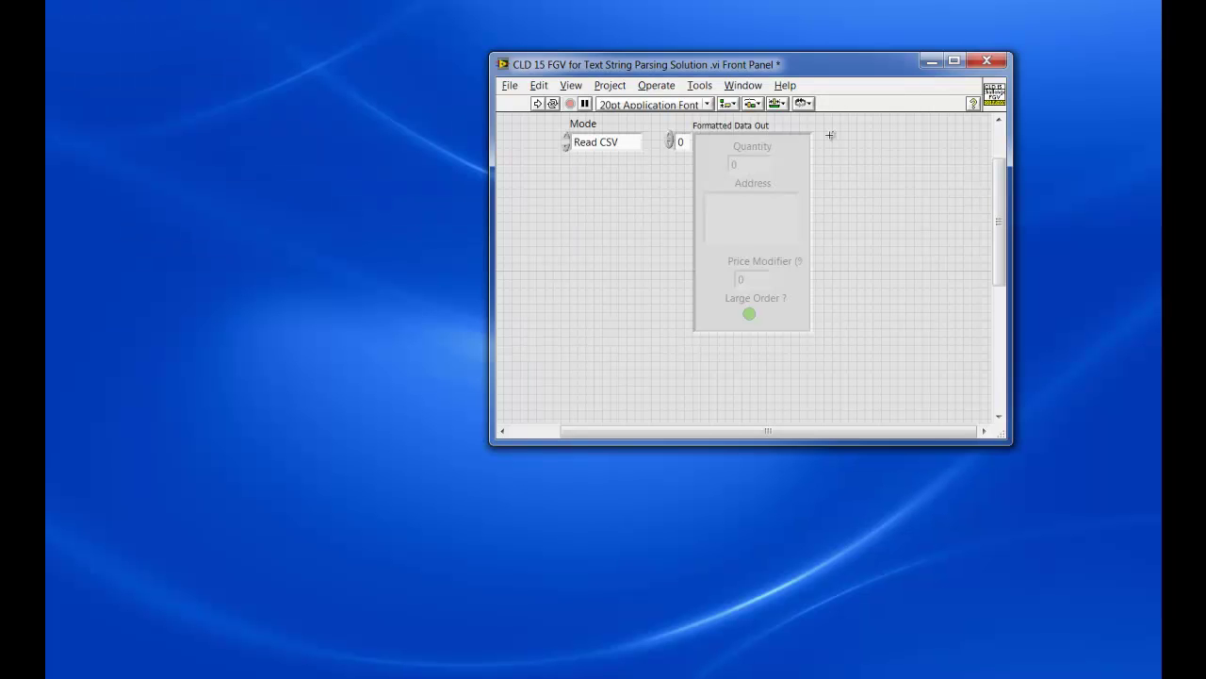
drag(829, 134, 660, 205)
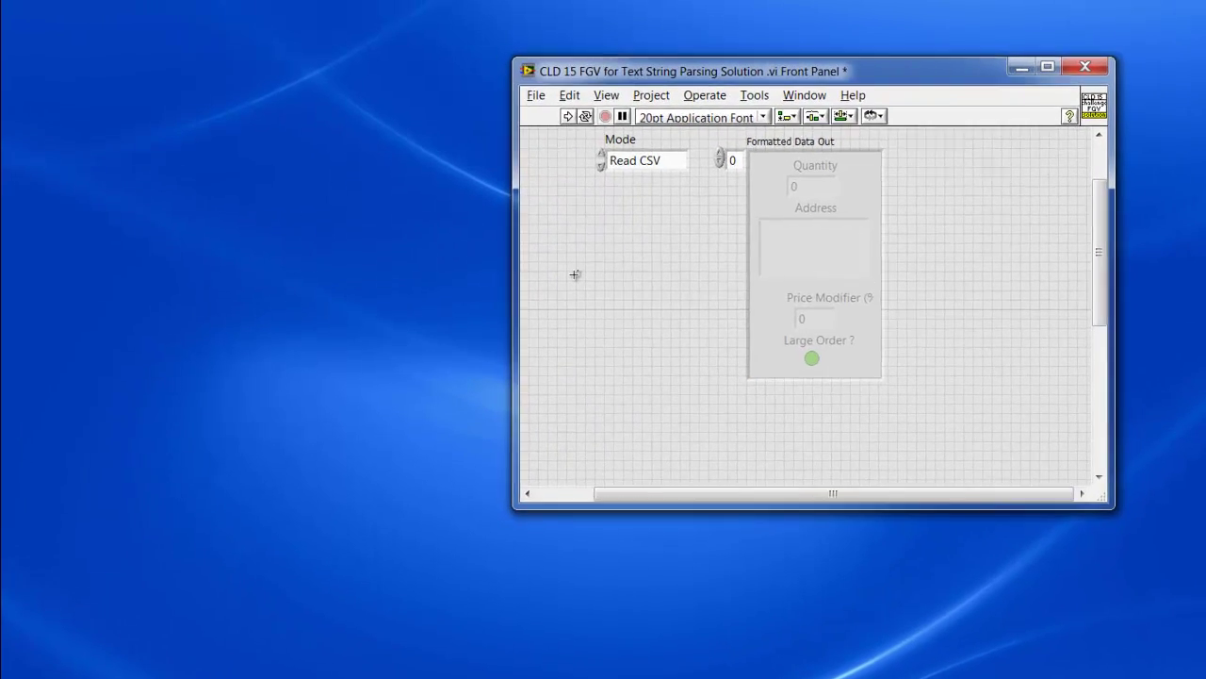
key(ctrl+e)
View the mode structure's Read CSV case, then return to Process Data.
click(637, 170)
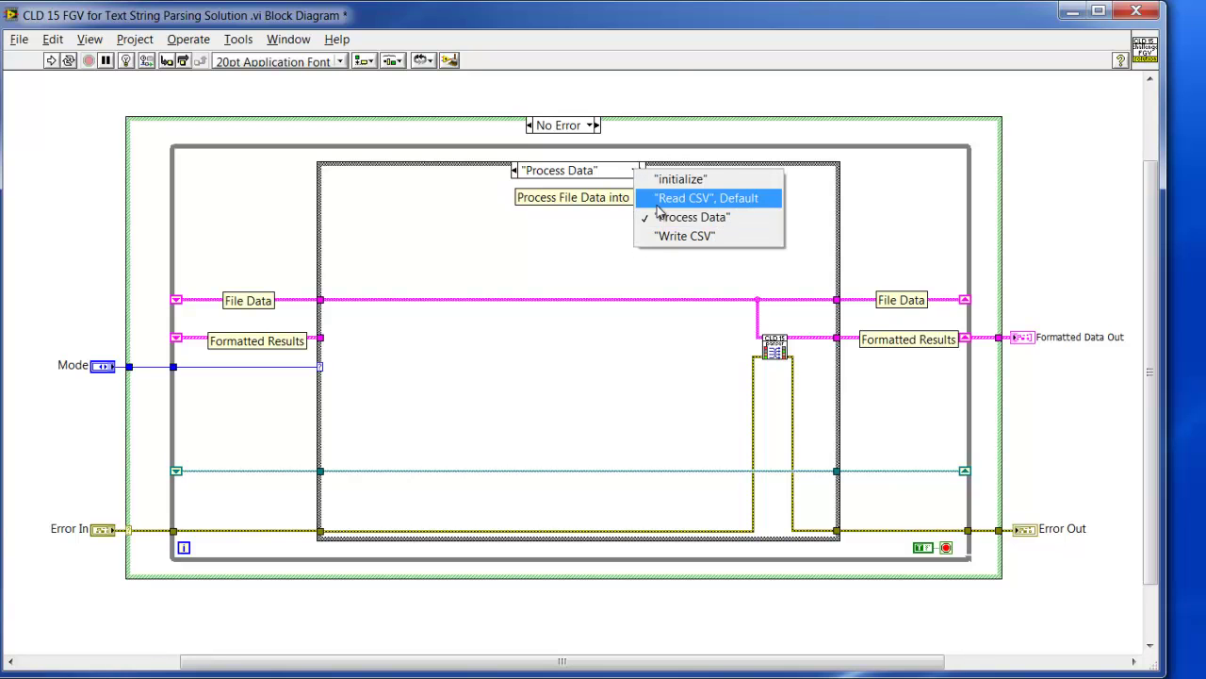
click(662, 199)
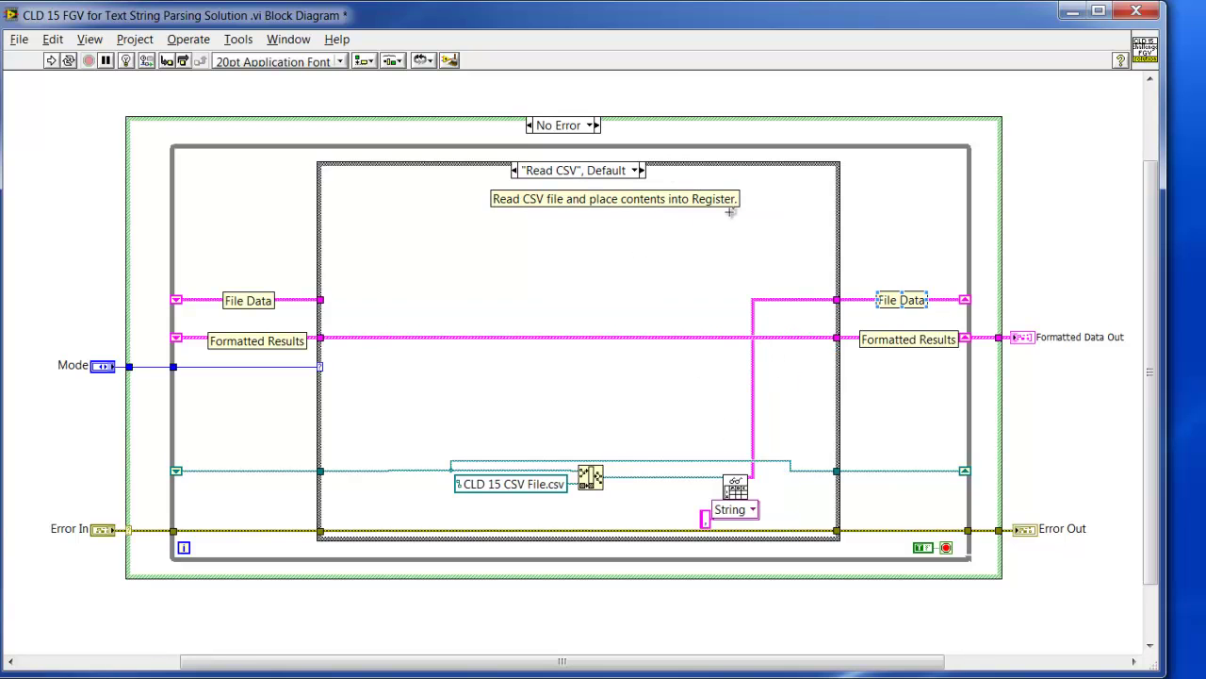
click(636, 172)
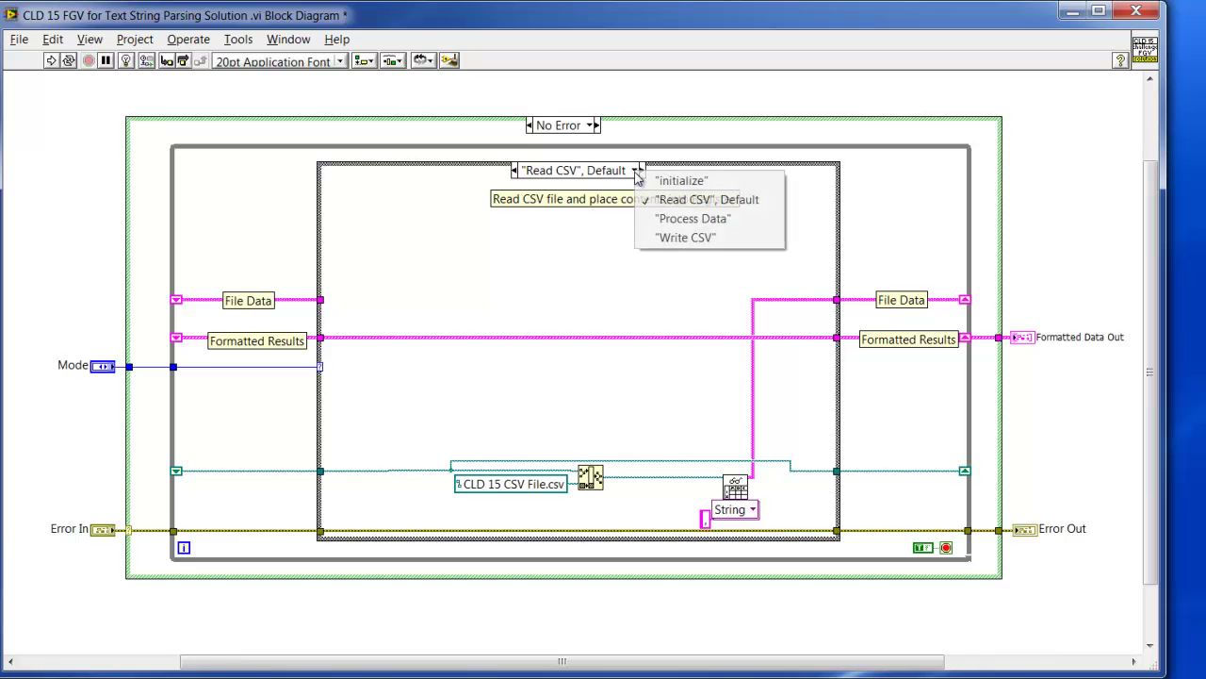
click(680, 218)
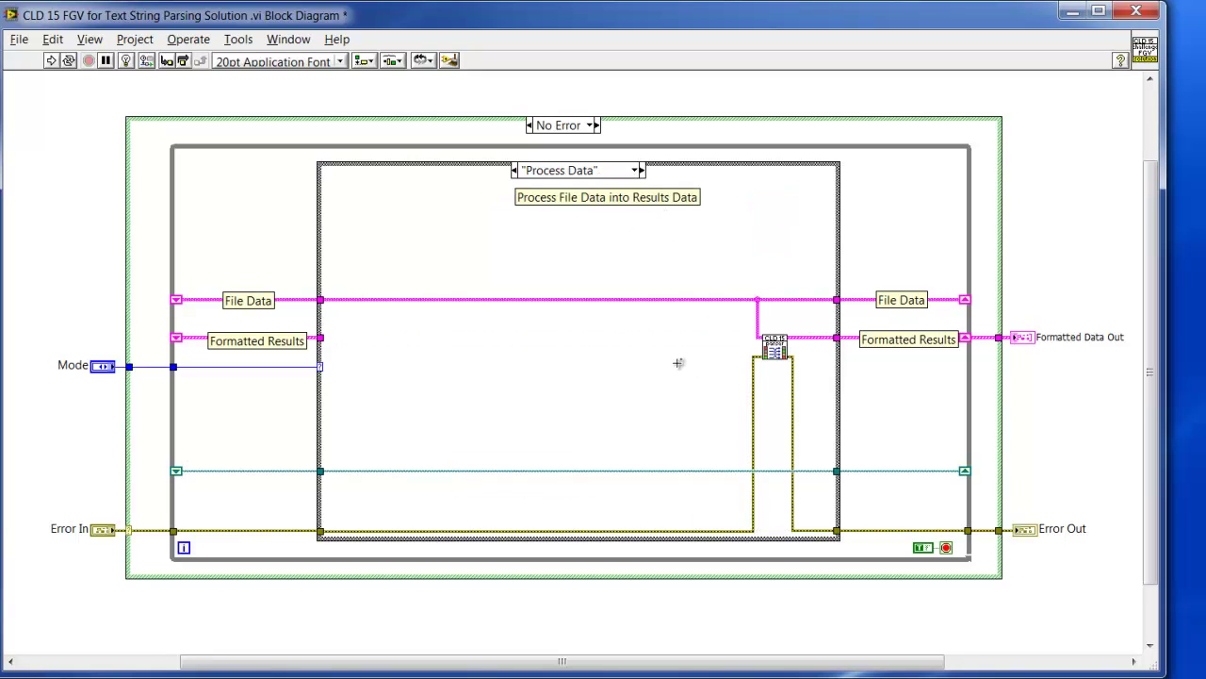
Inspect the Formatted Results wire label in Context Help.
click(902, 345)
key(ctrl+h)
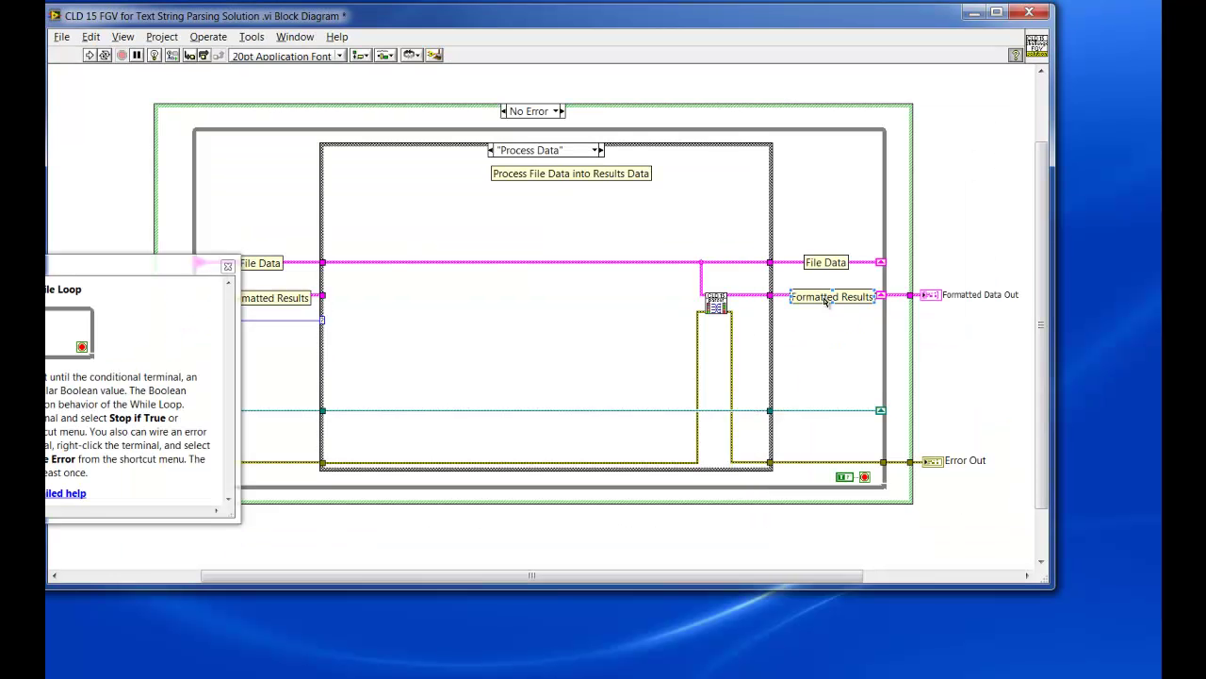
key(ctrl+h)
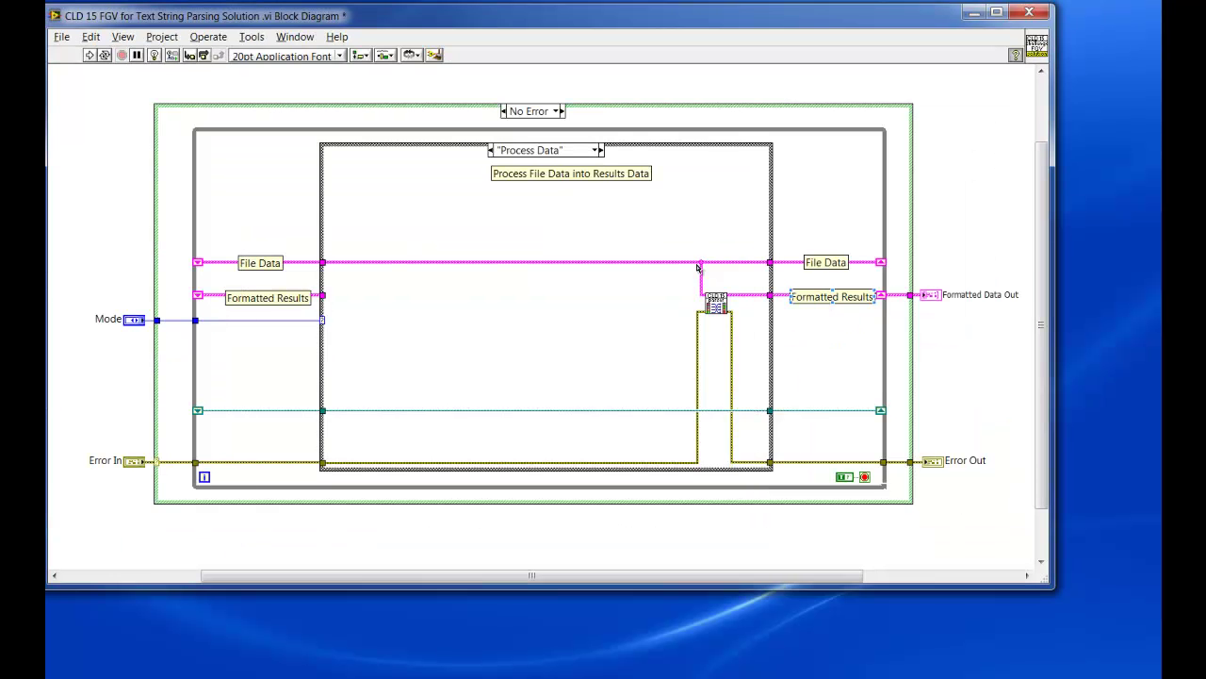
key(ctrl+h)
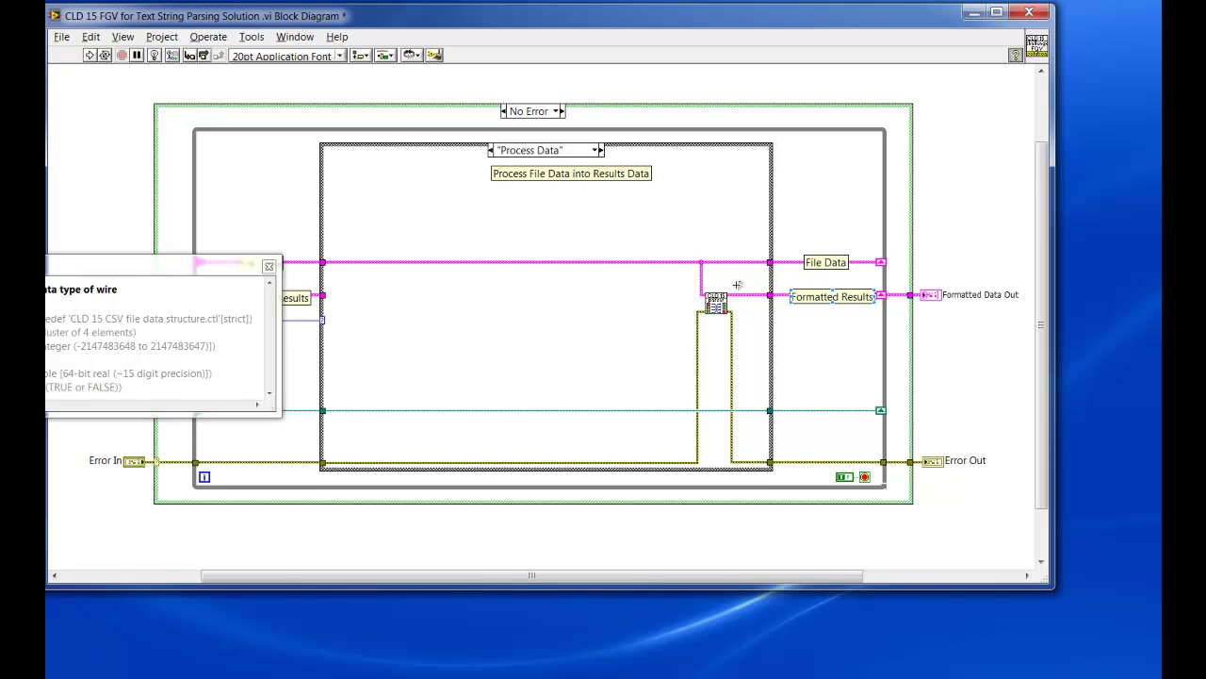
Open the parsing subVI's block diagram and inspect the Get Columns loop, inner case and description comment.
double_click(717, 304)
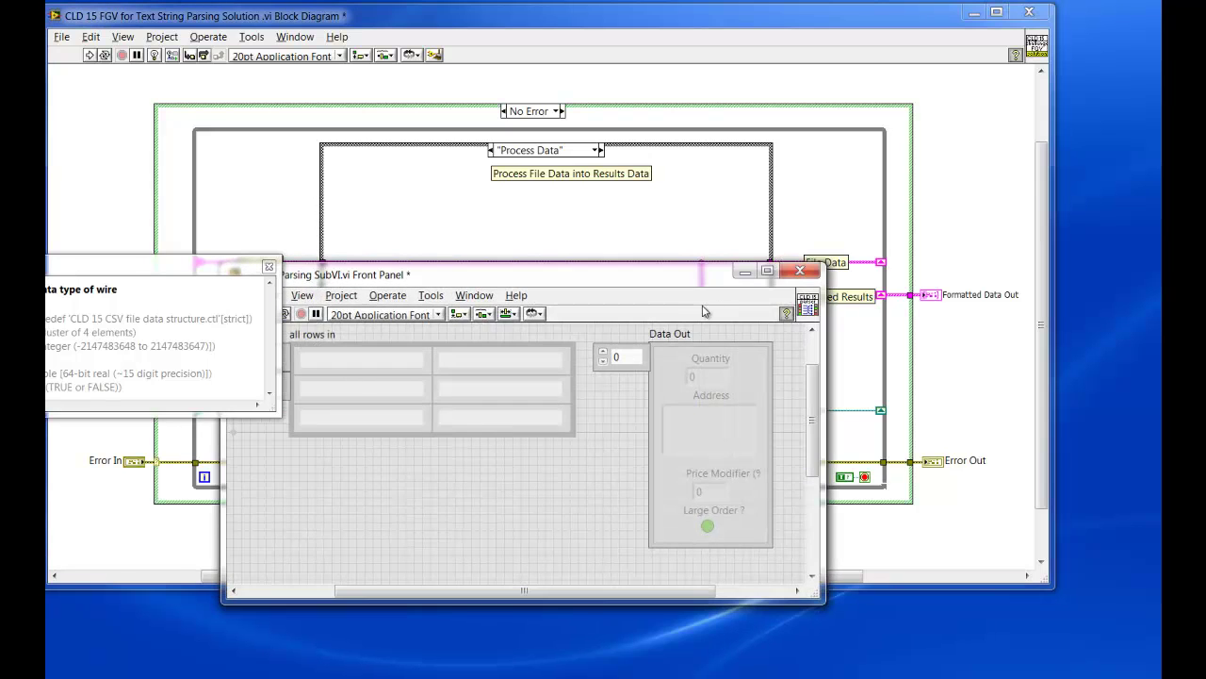
key(ctrl+e)
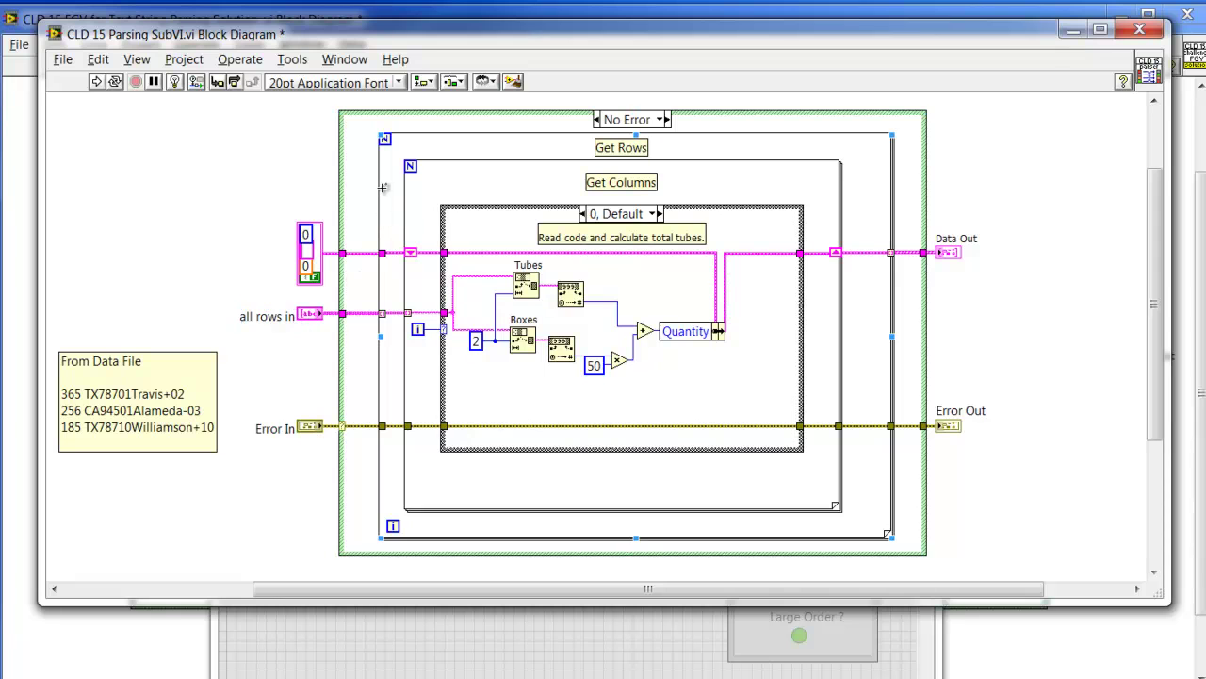
click(407, 221)
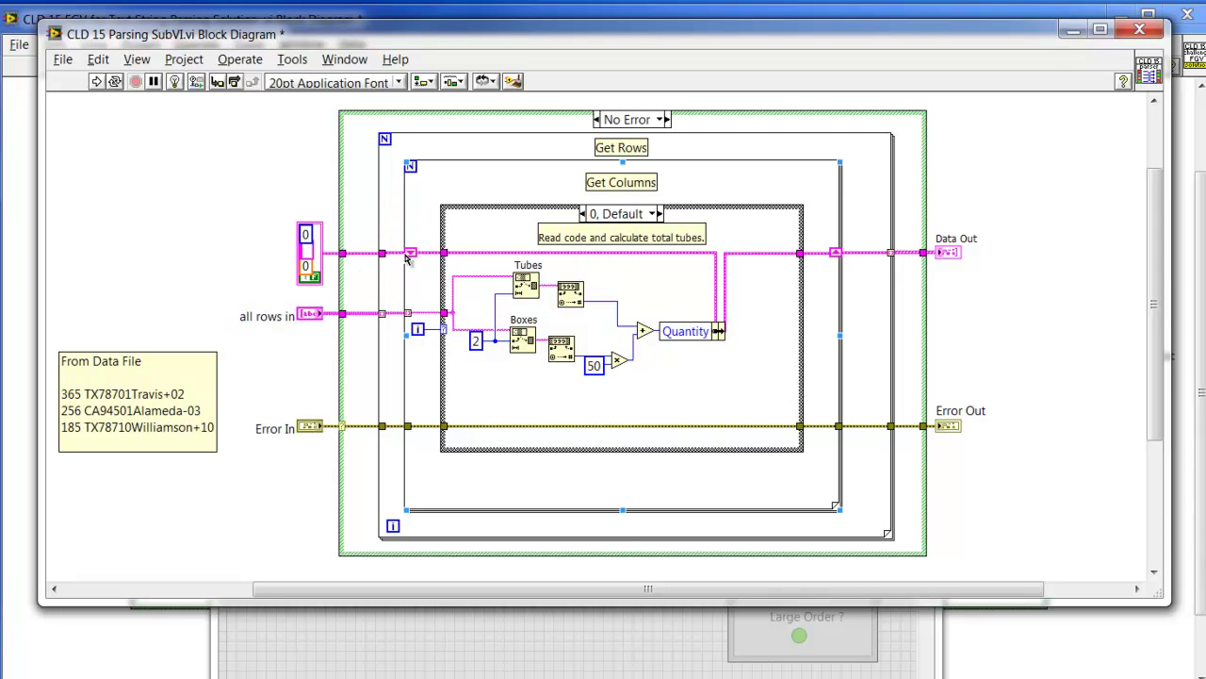
click(445, 329)
click(637, 184)
click(656, 215)
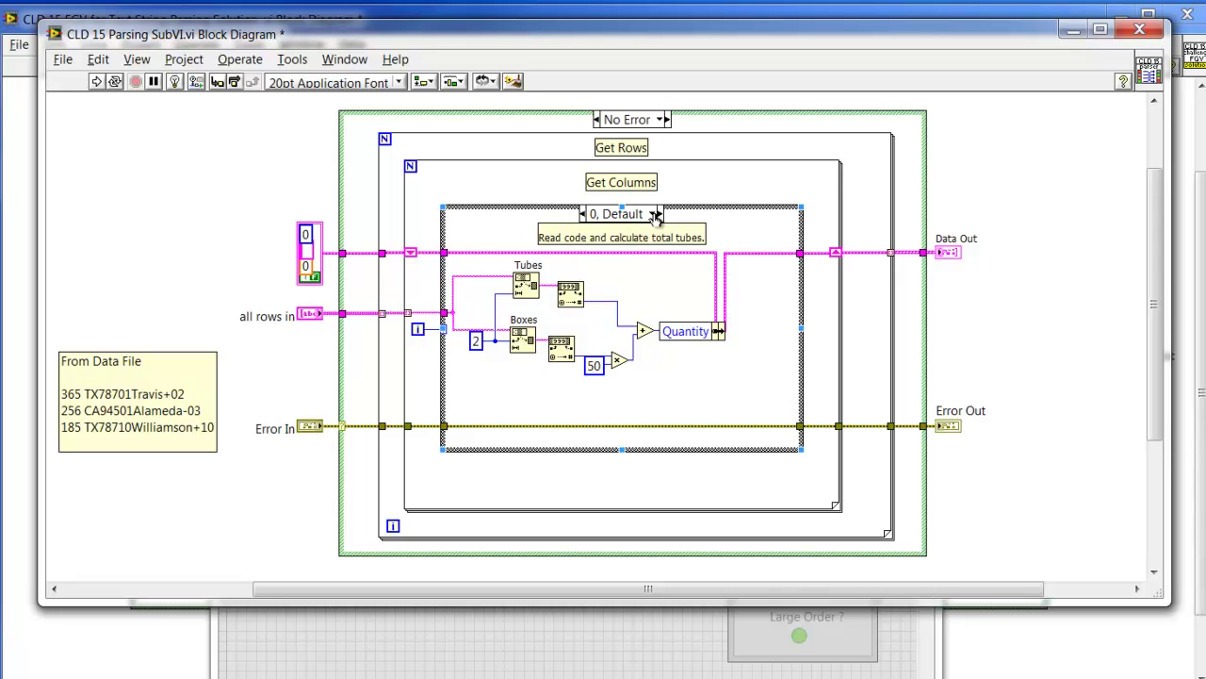
click(596, 241)
Read help on the Boxes node, examine the tube-quantity calculation, then advance the inner case.
click(518, 341)
key(ctrl+h)
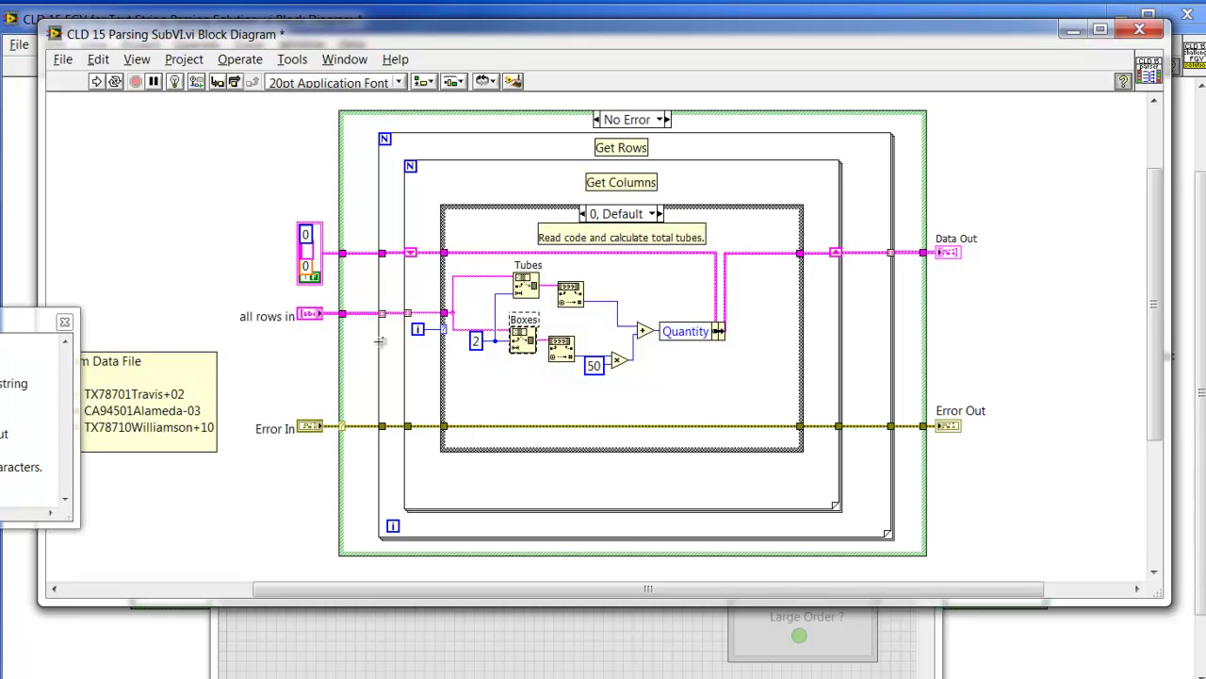
mouse_move(15, 326)
mouse_down()
mouse_move(292, 514)
mouse_move(277, 519)
mouse_up()
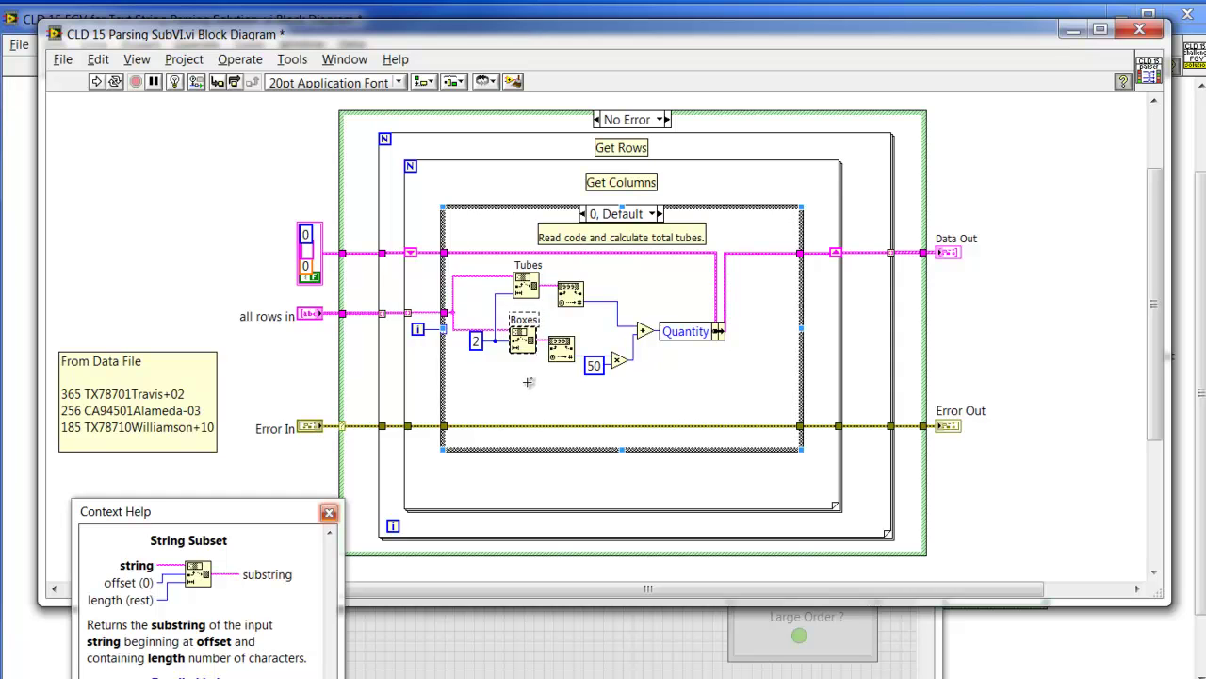
click(565, 323)
drag(548, 267, 751, 398)
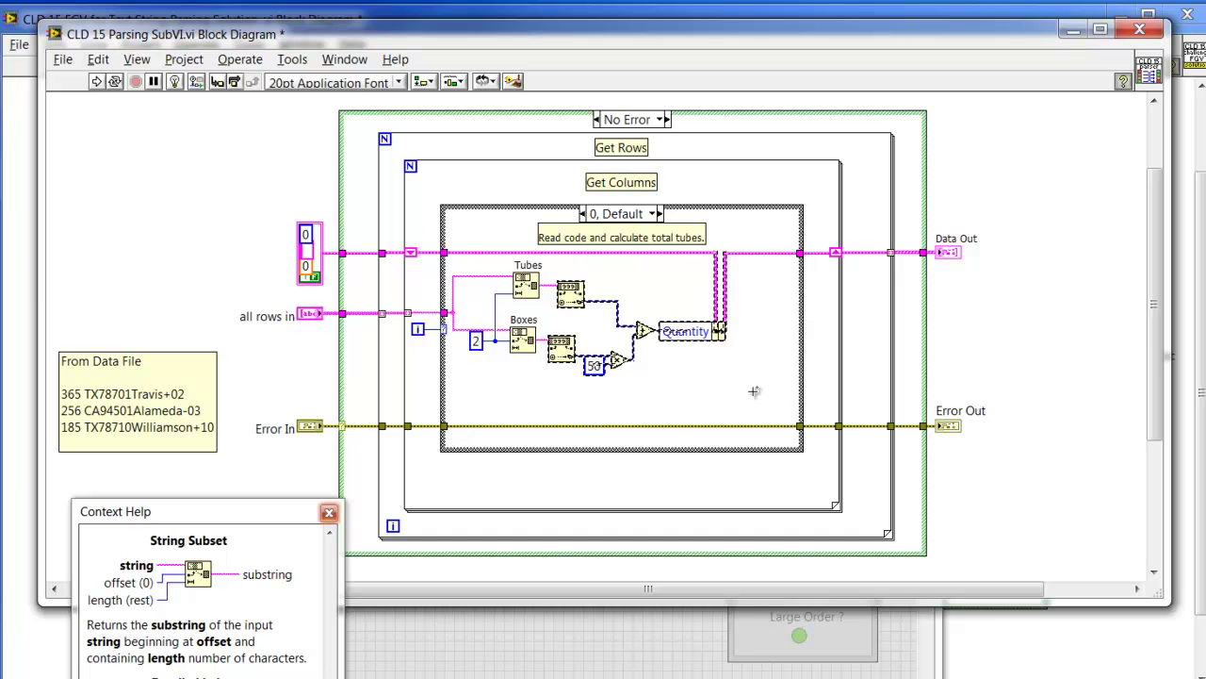
click(754, 391)
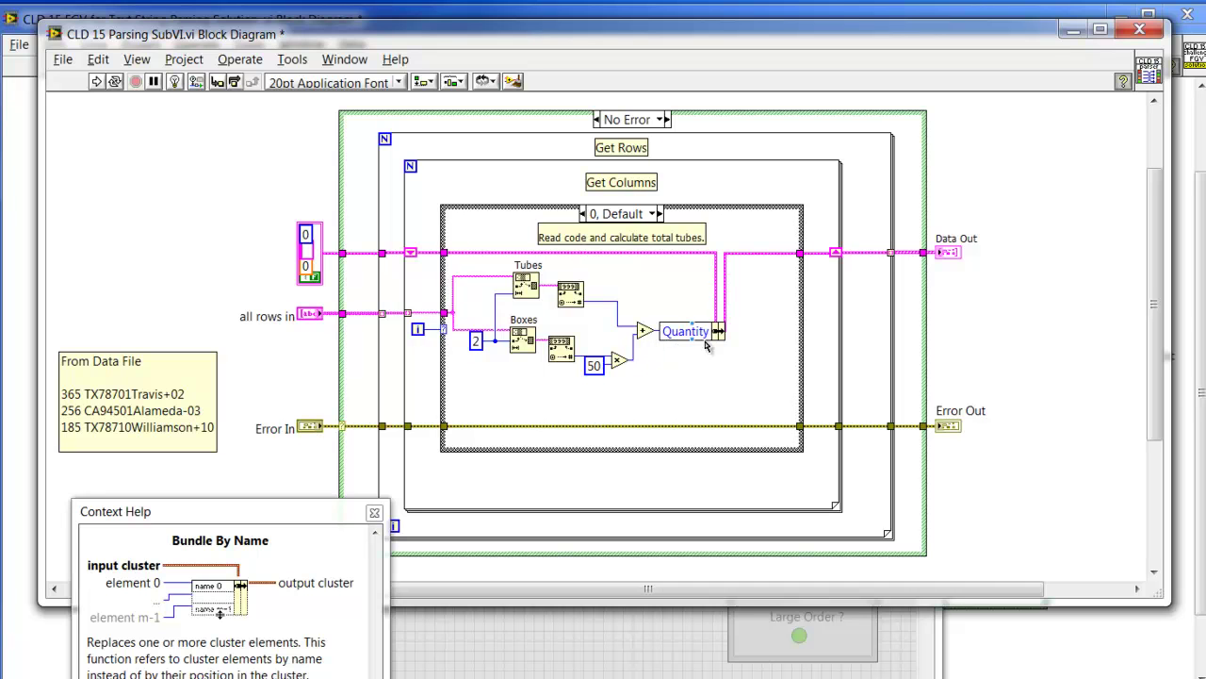
drag(337, 262, 682, 262)
click(802, 267)
Show the address-parsing case, inspect the CLD 15 Address Parsing SubVI and the From Data File comment.
click(660, 214)
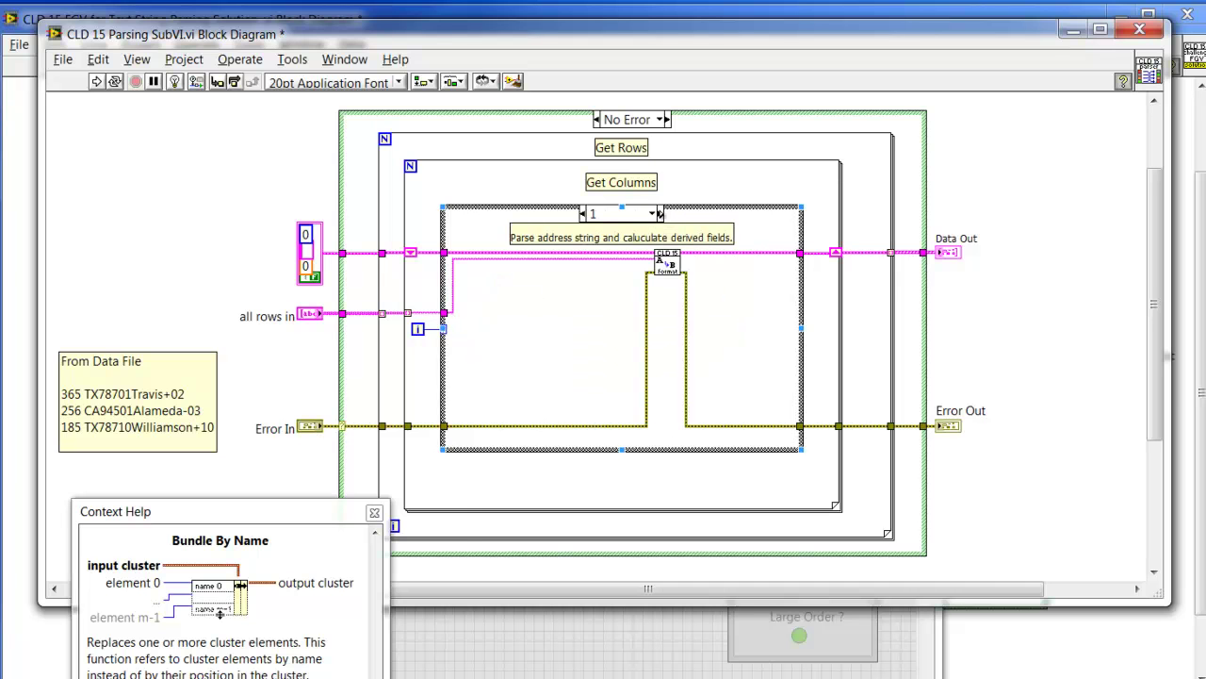
click(587, 302)
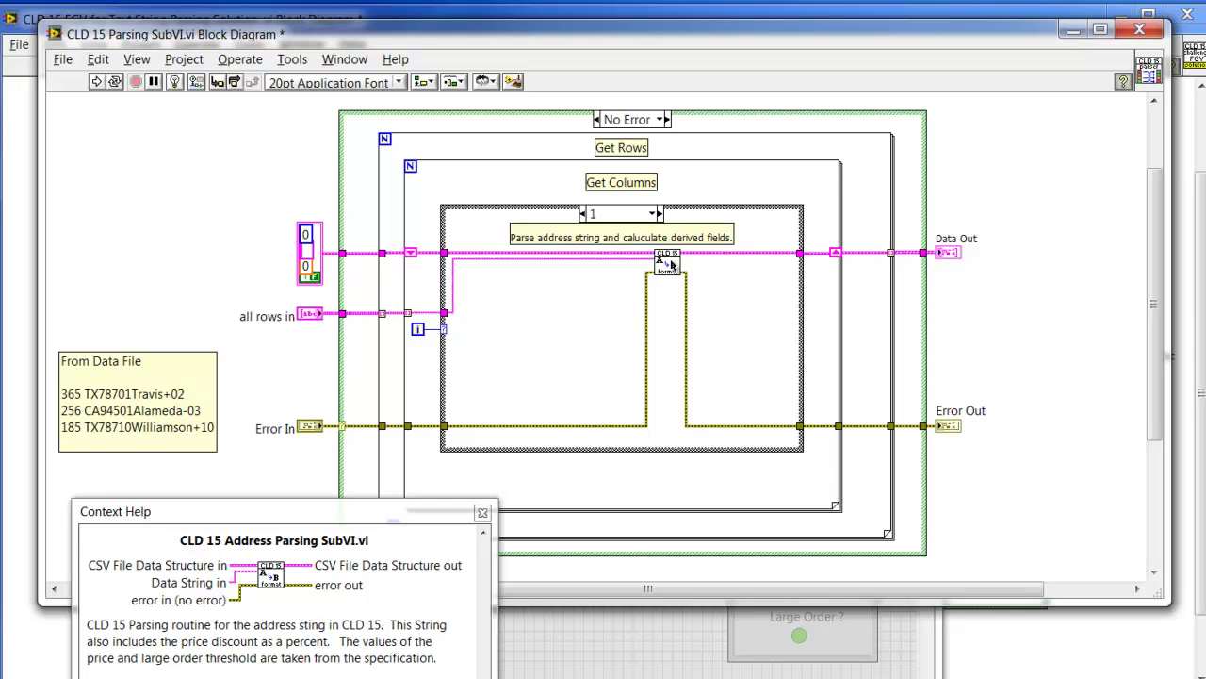
click(151, 364)
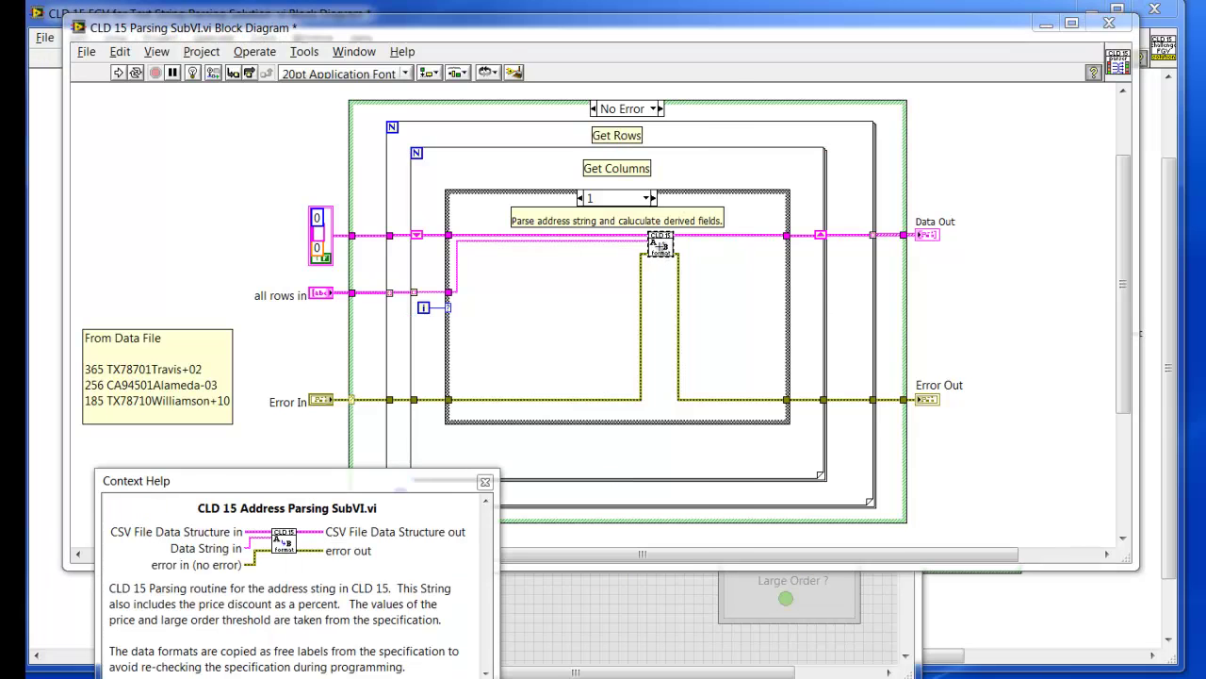
Open the Address Parsing SubVI's block diagram and inspect the State match node and [~0-9]+ regex.
double_click(662, 247)
key(ctrl+e)
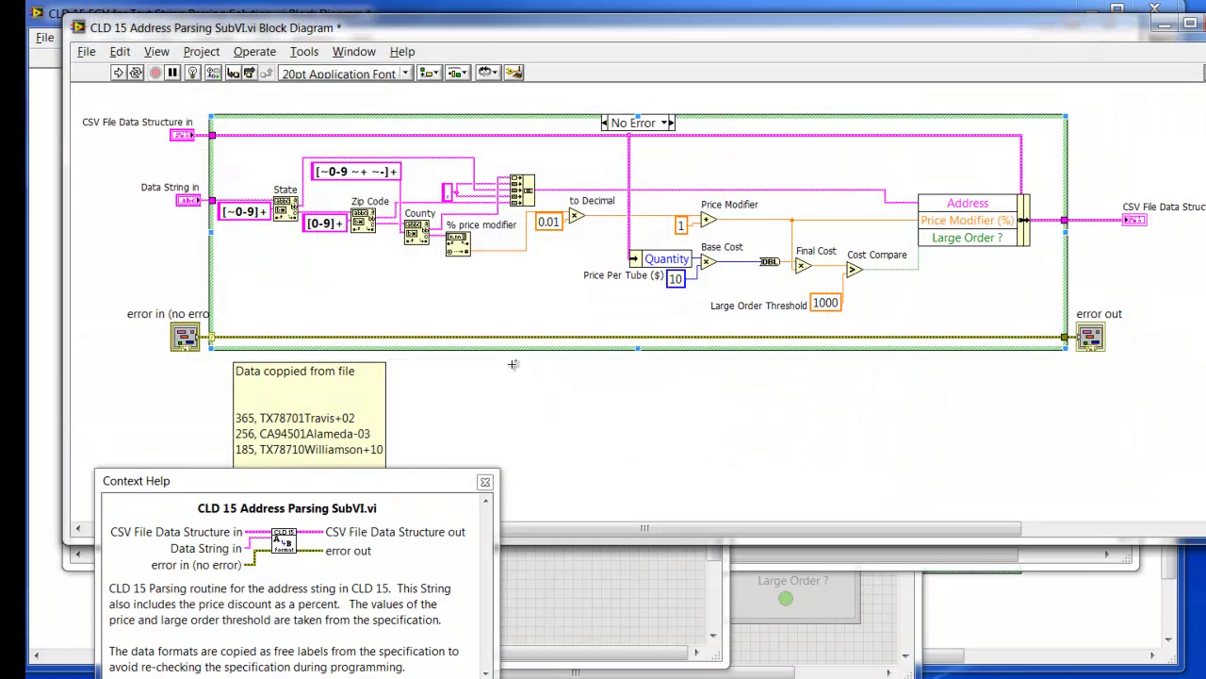
click(288, 207)
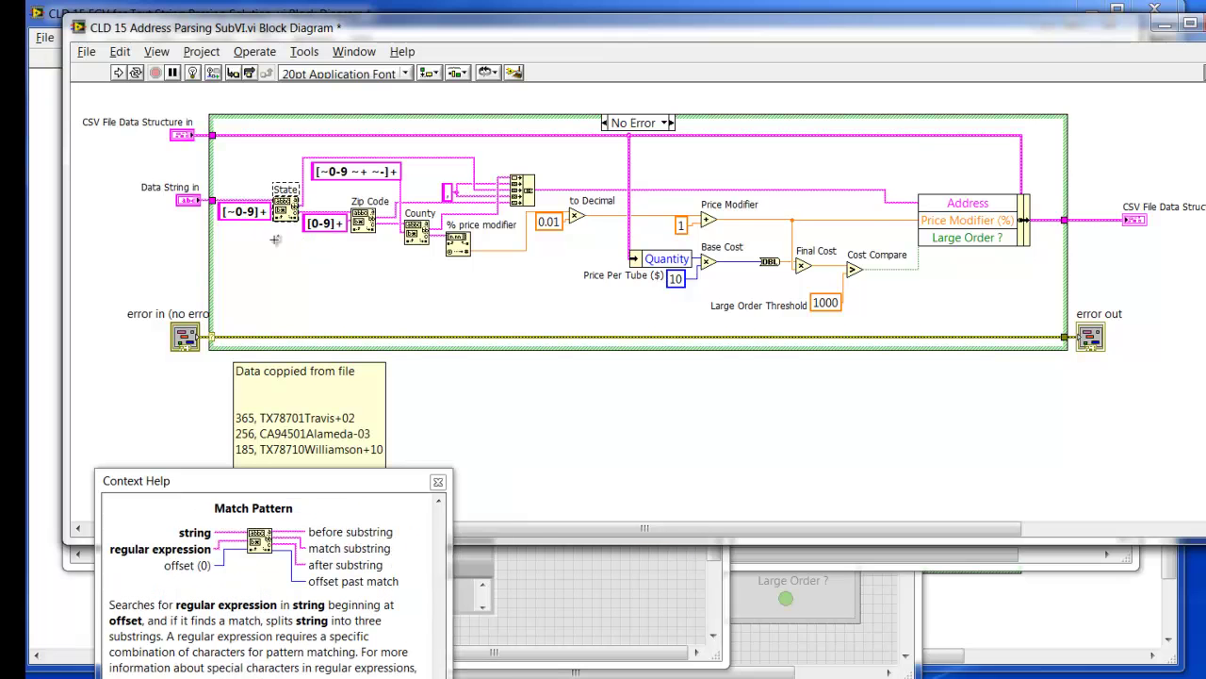
click(249, 217)
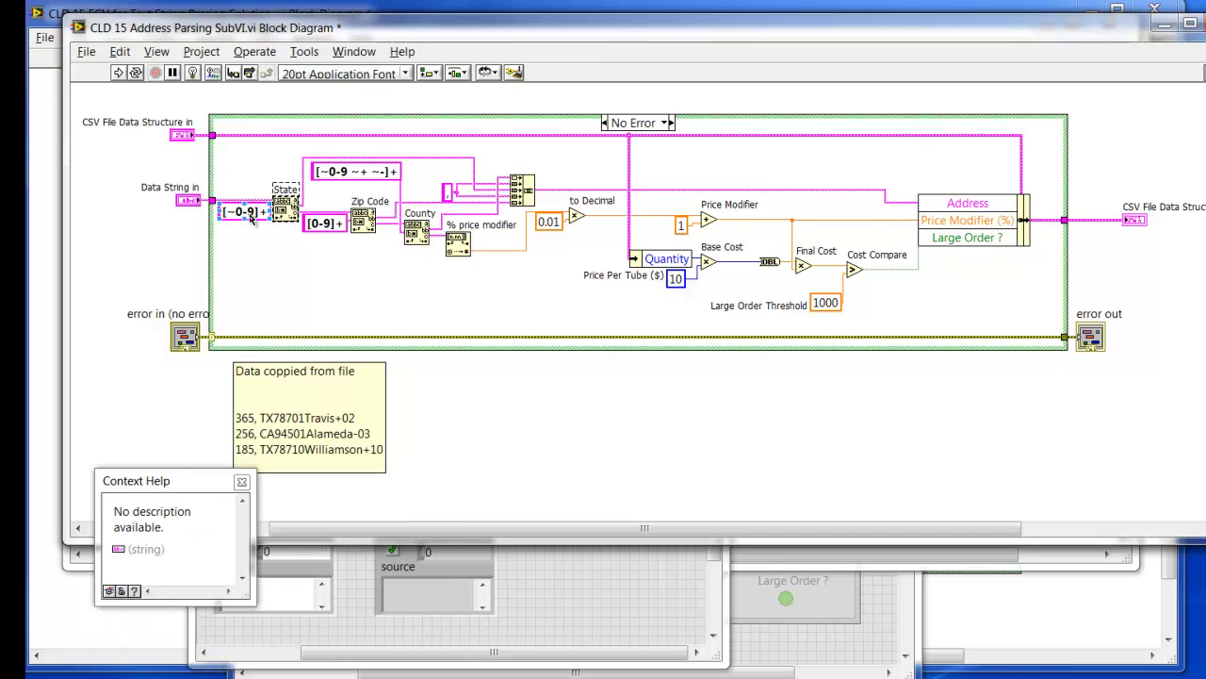
click(281, 213)
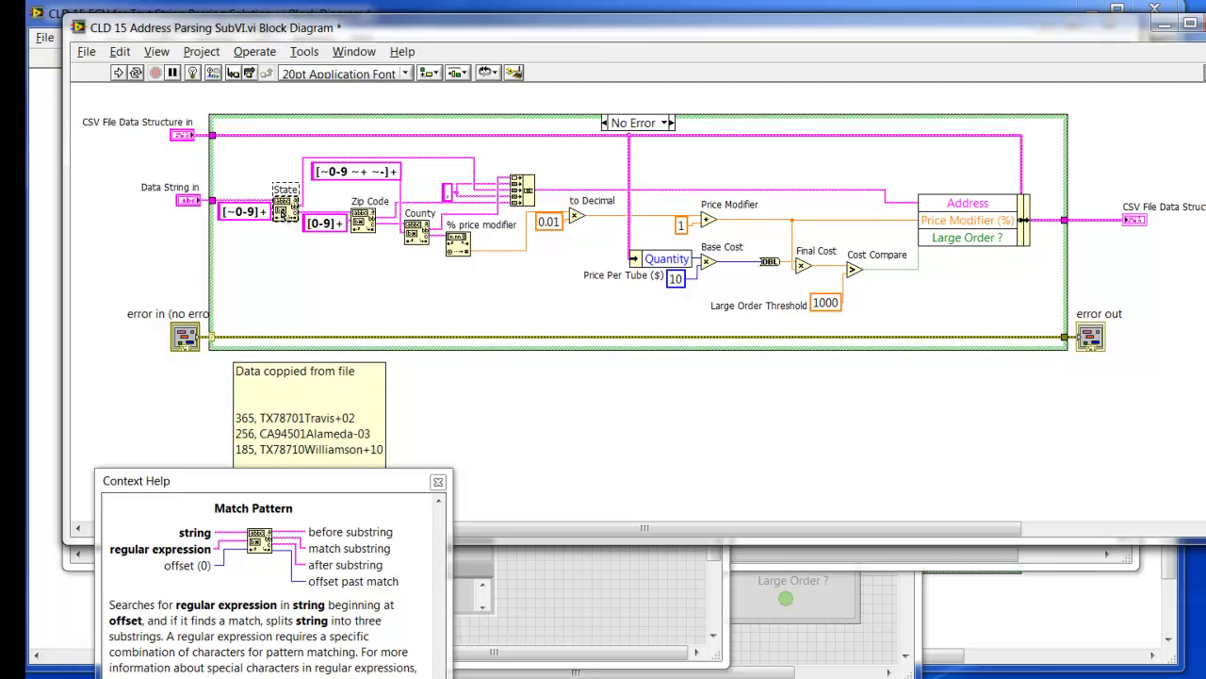
mouse_move(282, 209)
click(266, 214)
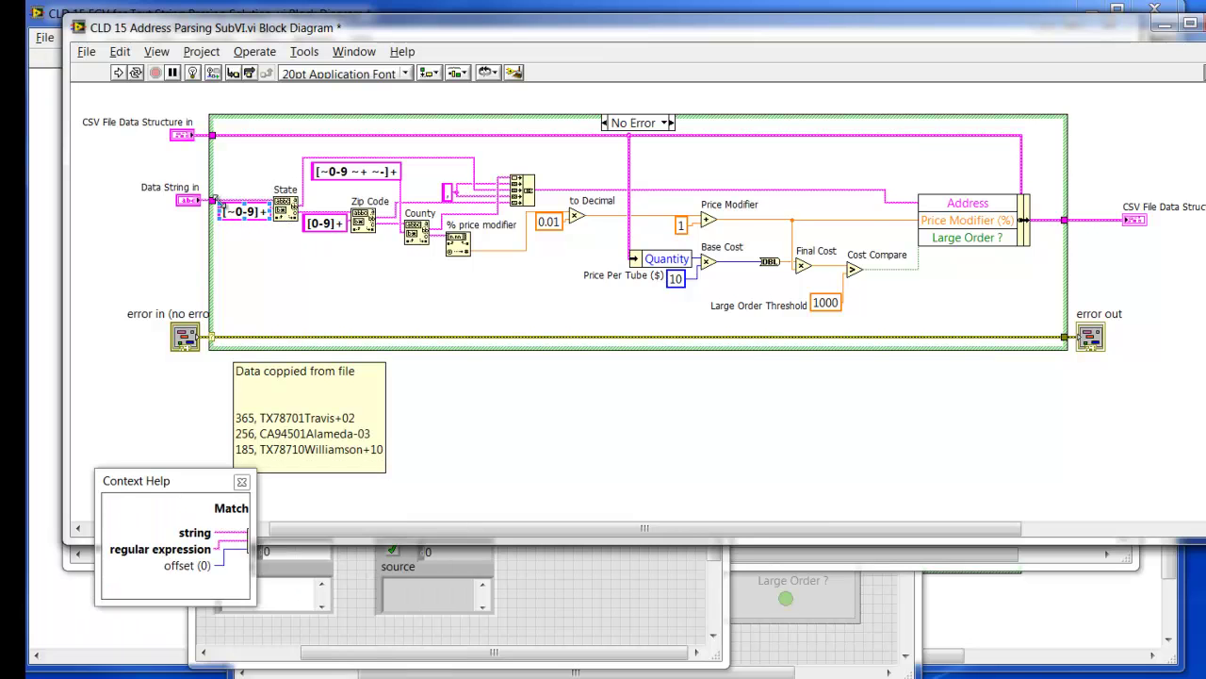
Compare the [~0-9 ~+ ~-]+ and [~0-9]+ regular expressions and the copied-data comment.
click(281, 211)
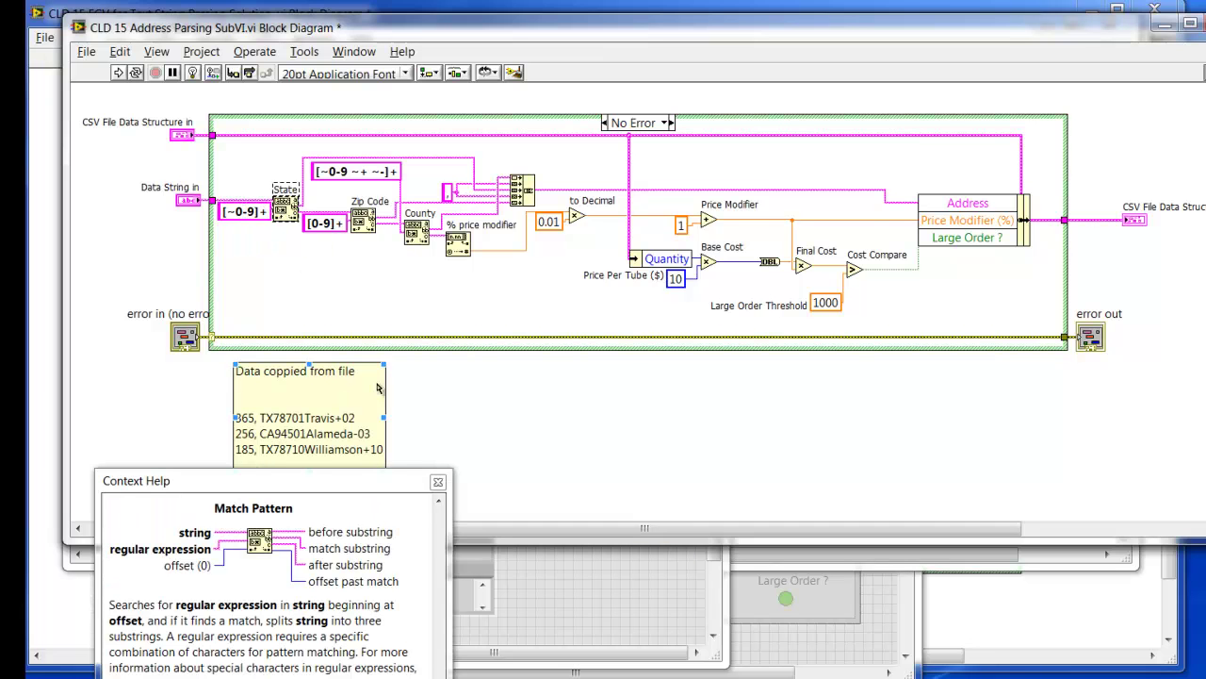
click(370, 283)
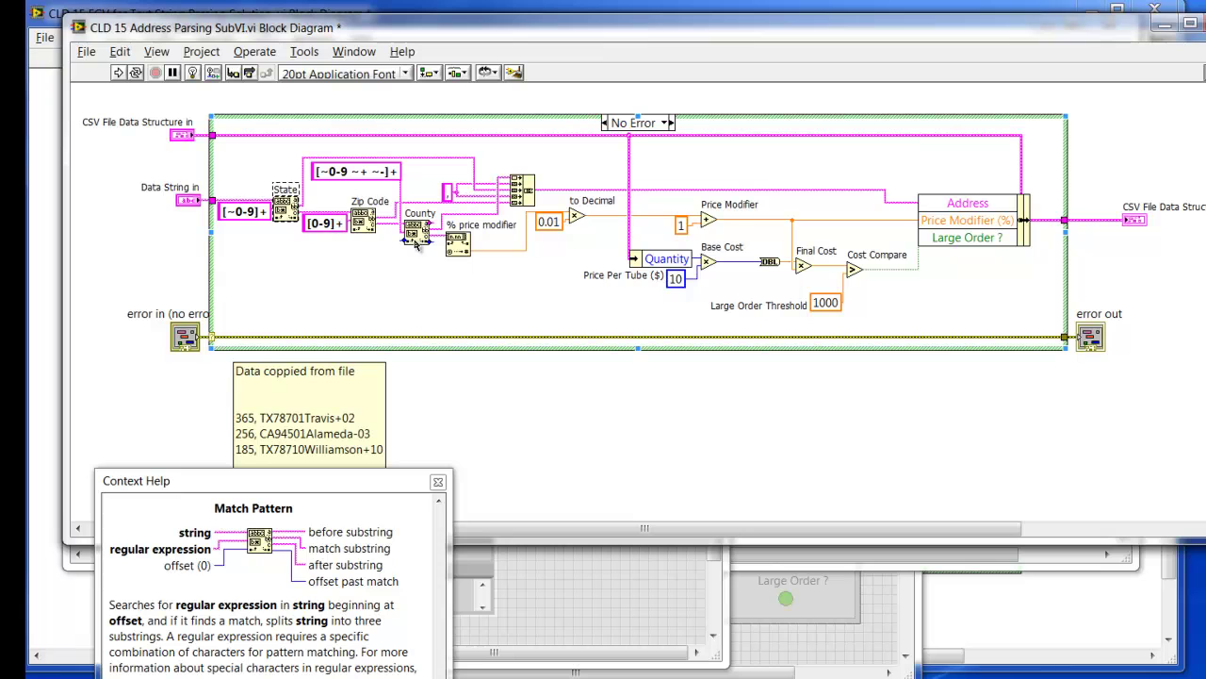
click(377, 175)
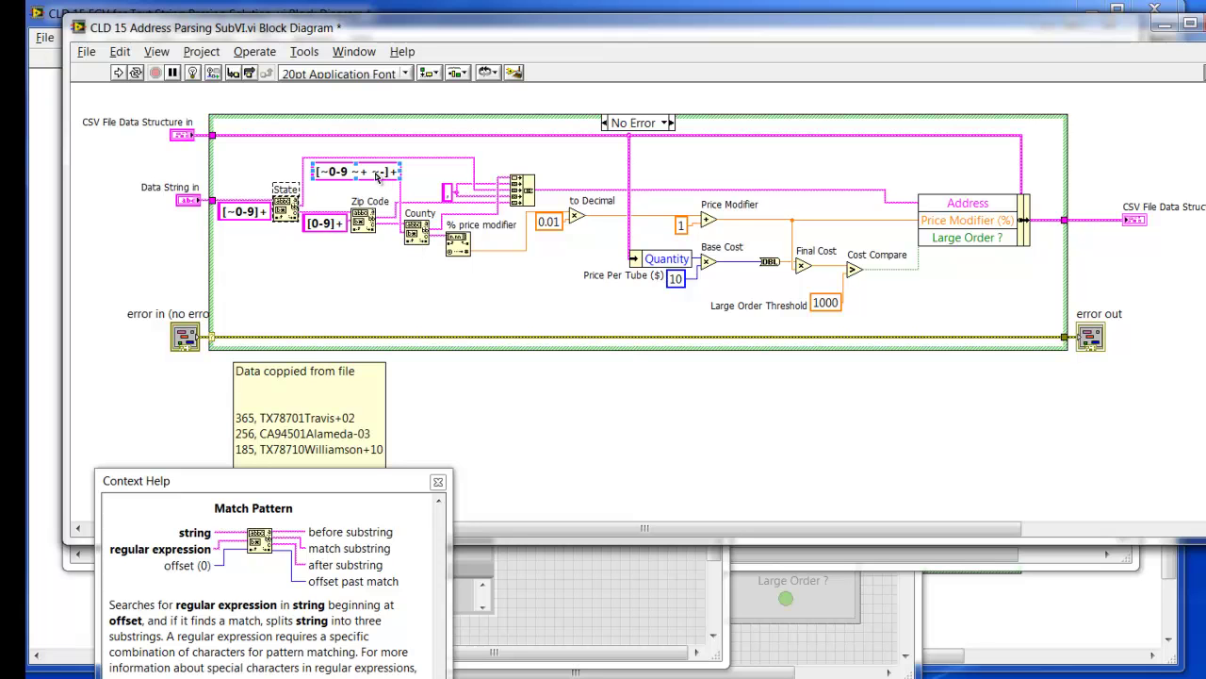
click(250, 216)
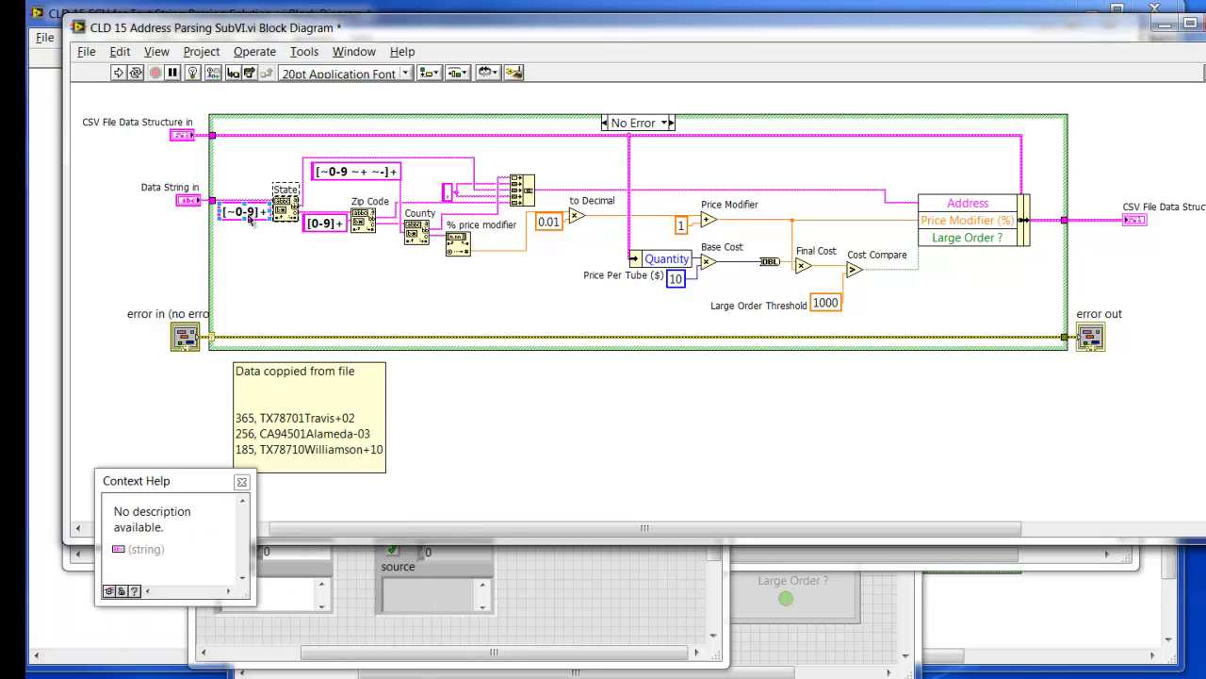
click(288, 397)
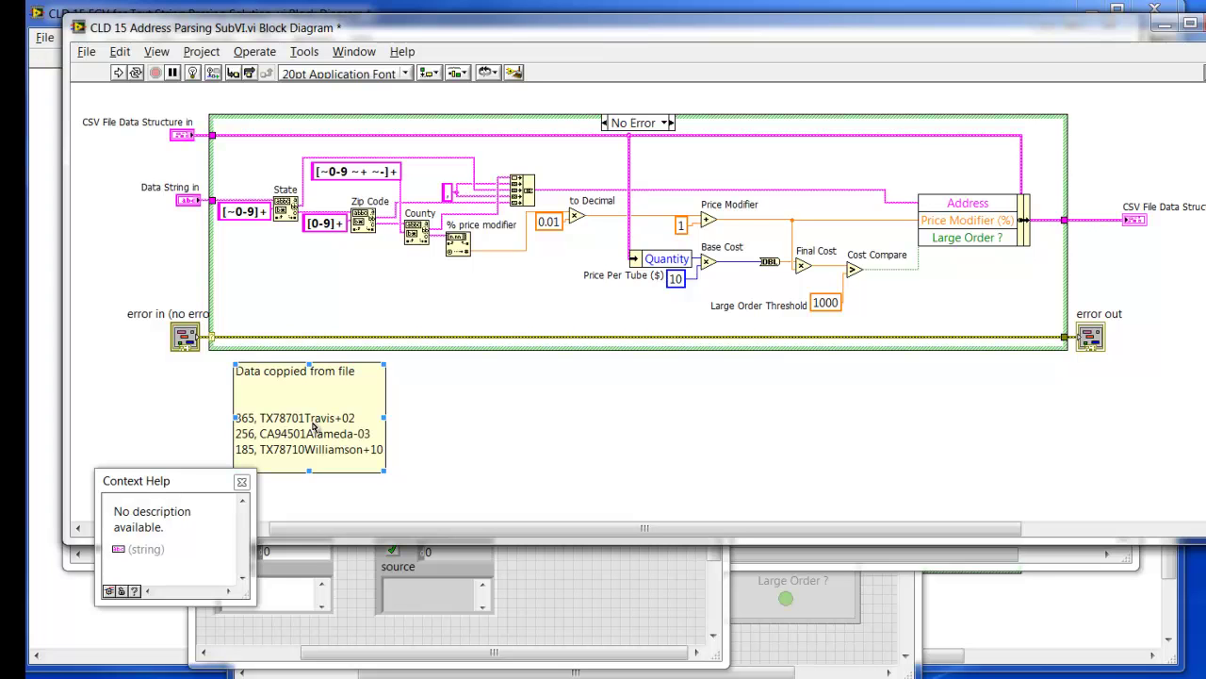
Inspect the Bundle By Name node with its Cost Compare and Large Order Threshold labels.
click(577, 288)
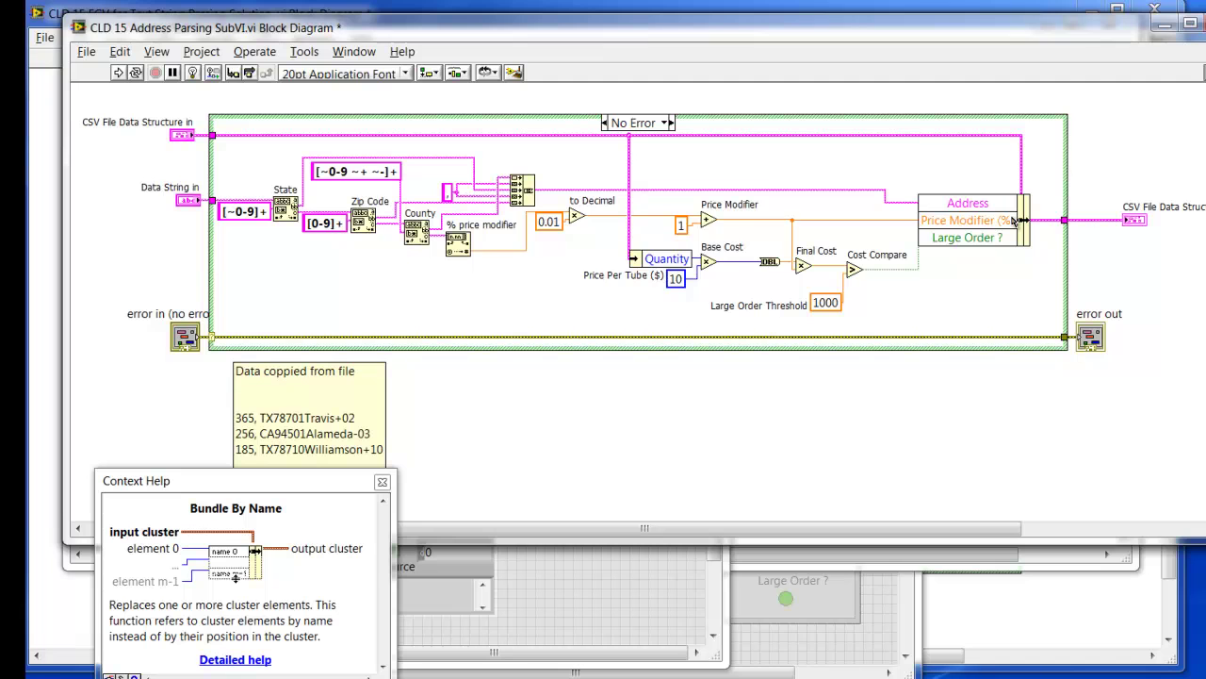
click(988, 224)
click(878, 252)
click(796, 306)
click(926, 230)
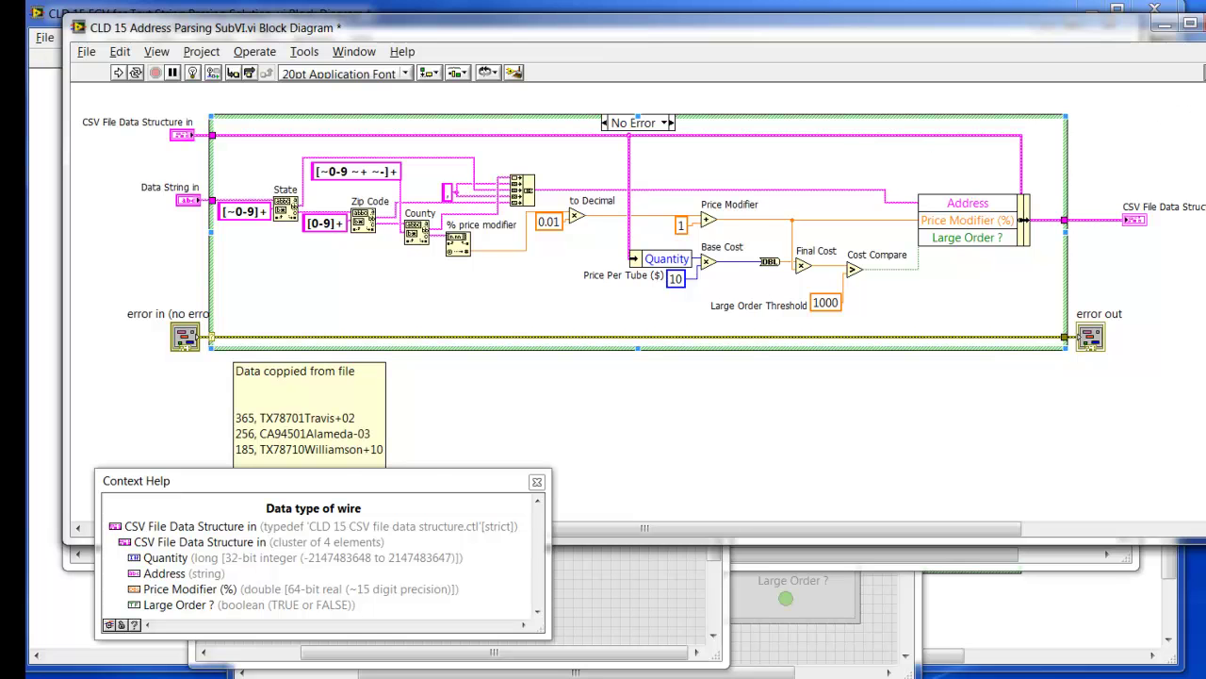
Close both Address Parsing SubVI windows and drop down the Process Data structure's case list.
click(1198, 19)
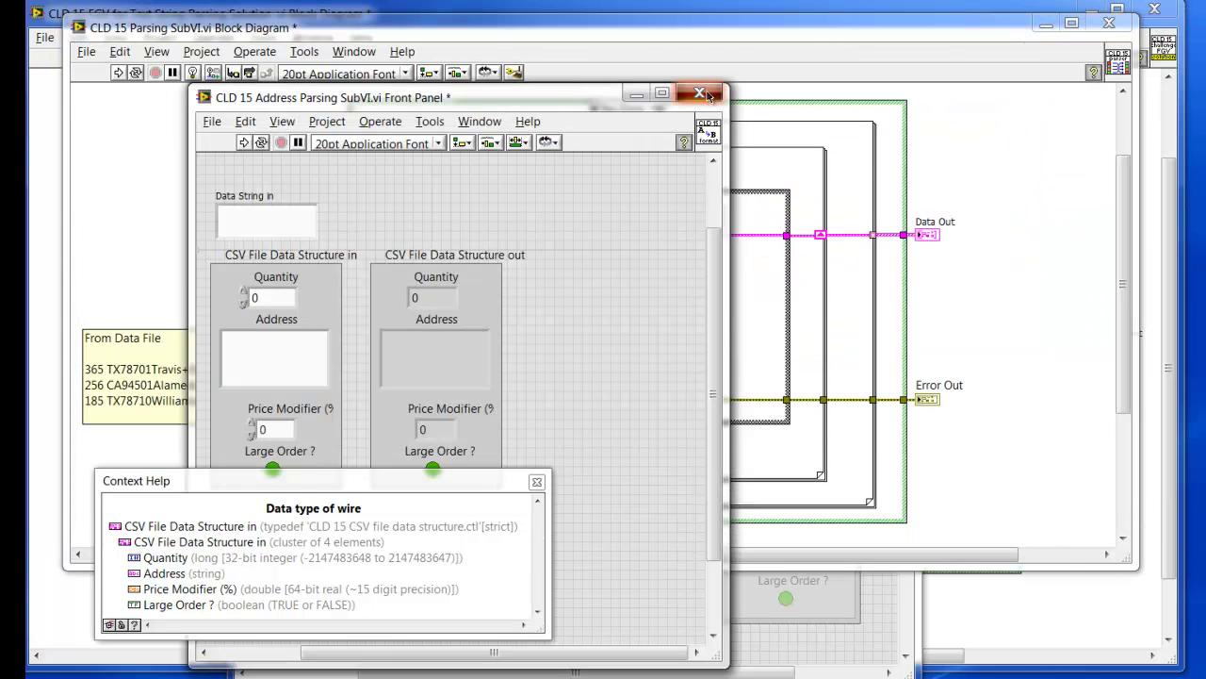
click(714, 90)
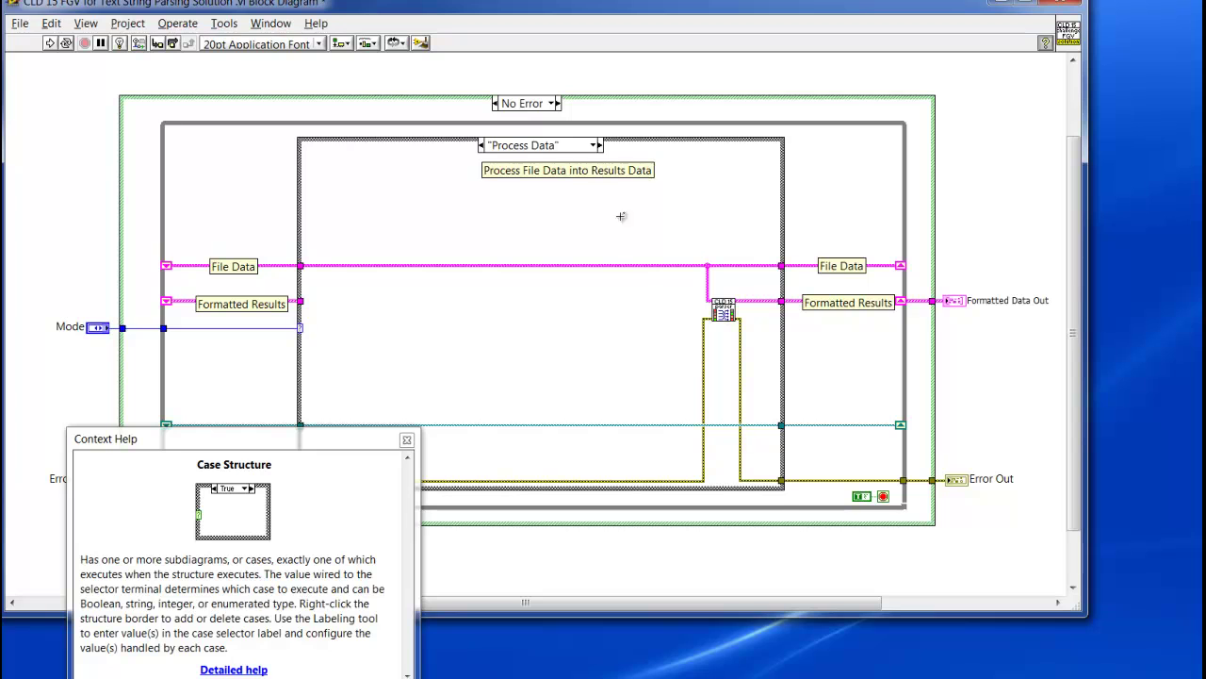
click(572, 139)
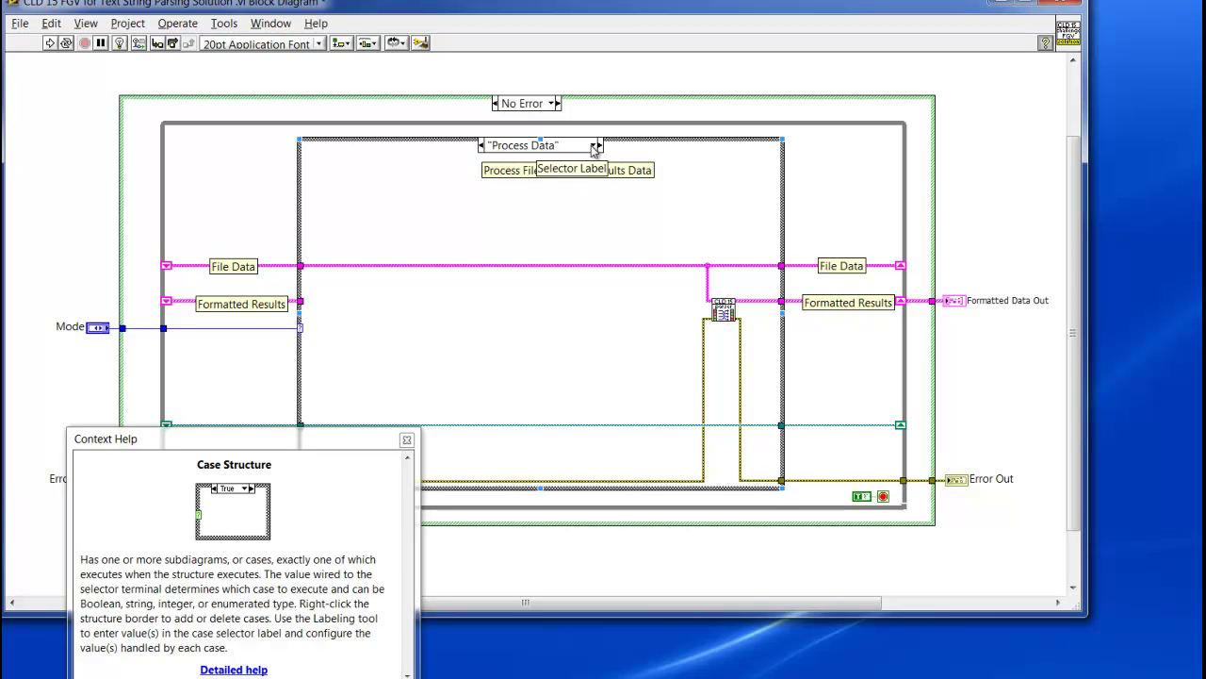
click(595, 147)
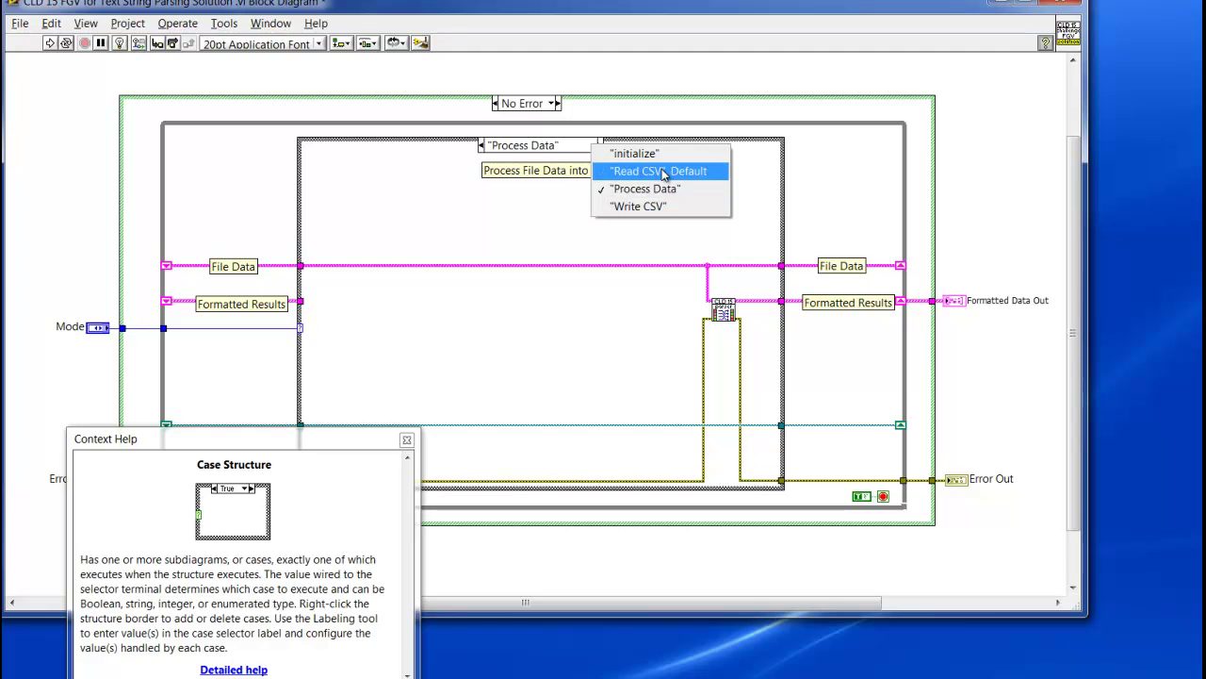
Show the Write CSV case and inspect its CLD 15 Results file.csv path constant.
click(671, 207)
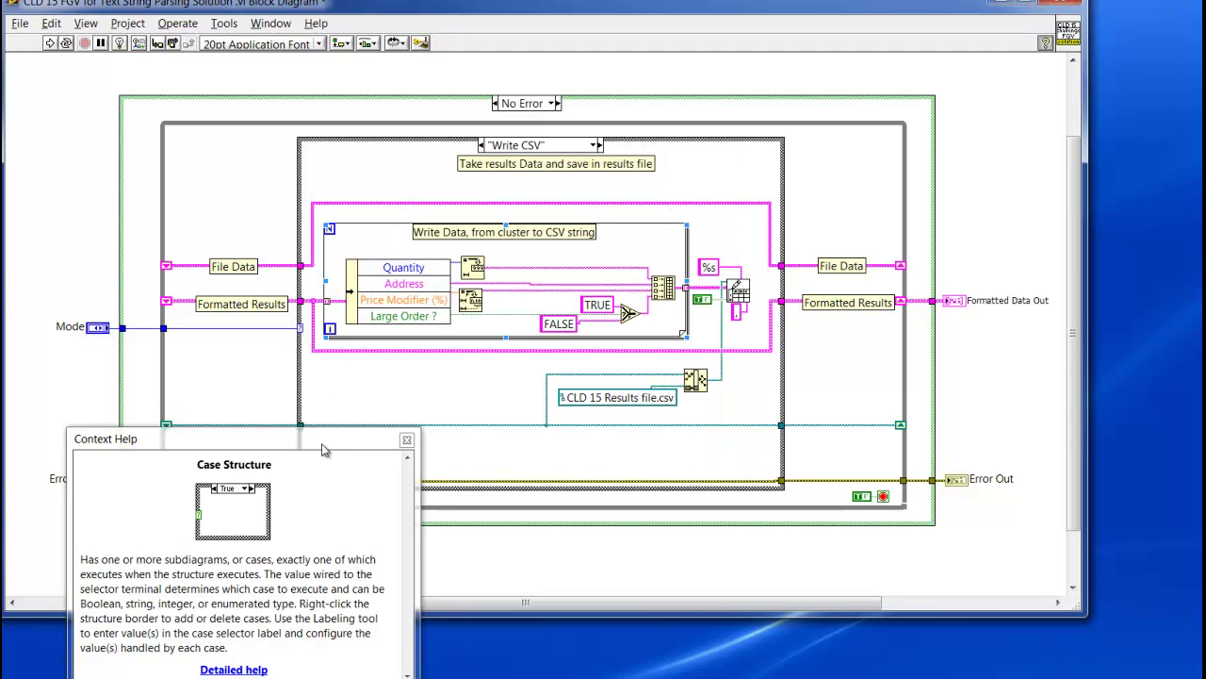
drag(323, 440, 321, 571)
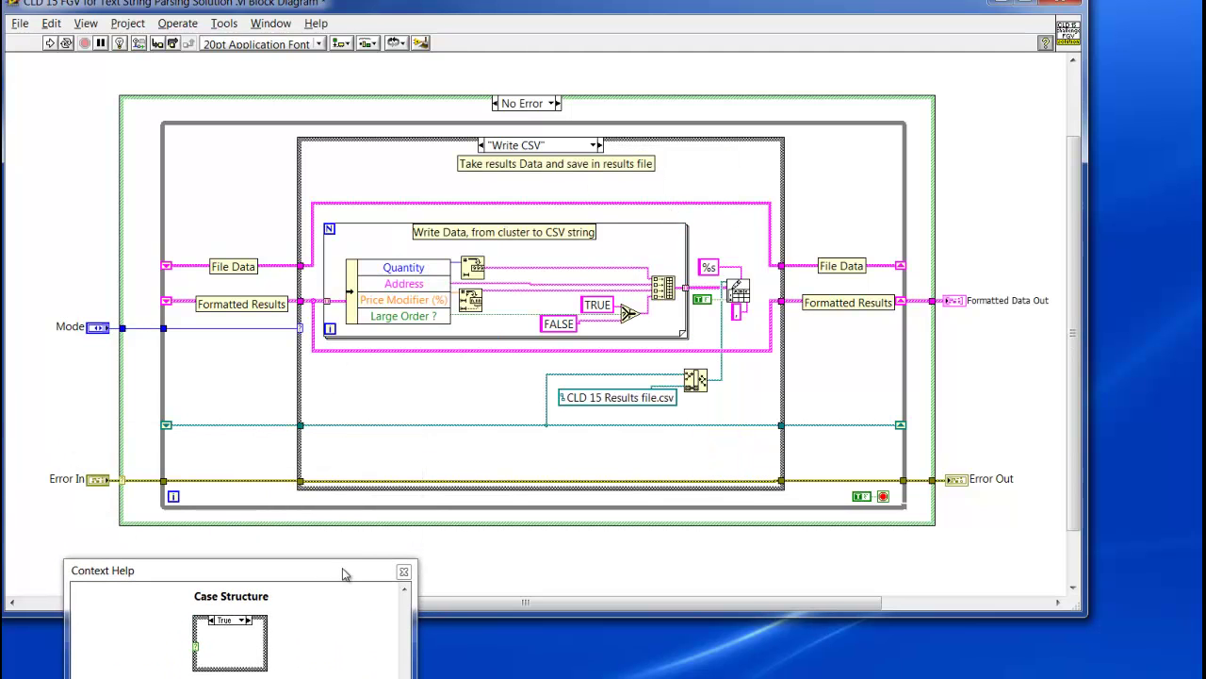
click(586, 401)
click(462, 397)
Inspect the Write Data loop, its unbundling node, the Address wire and the spreadsheet-writing node.
click(339, 307)
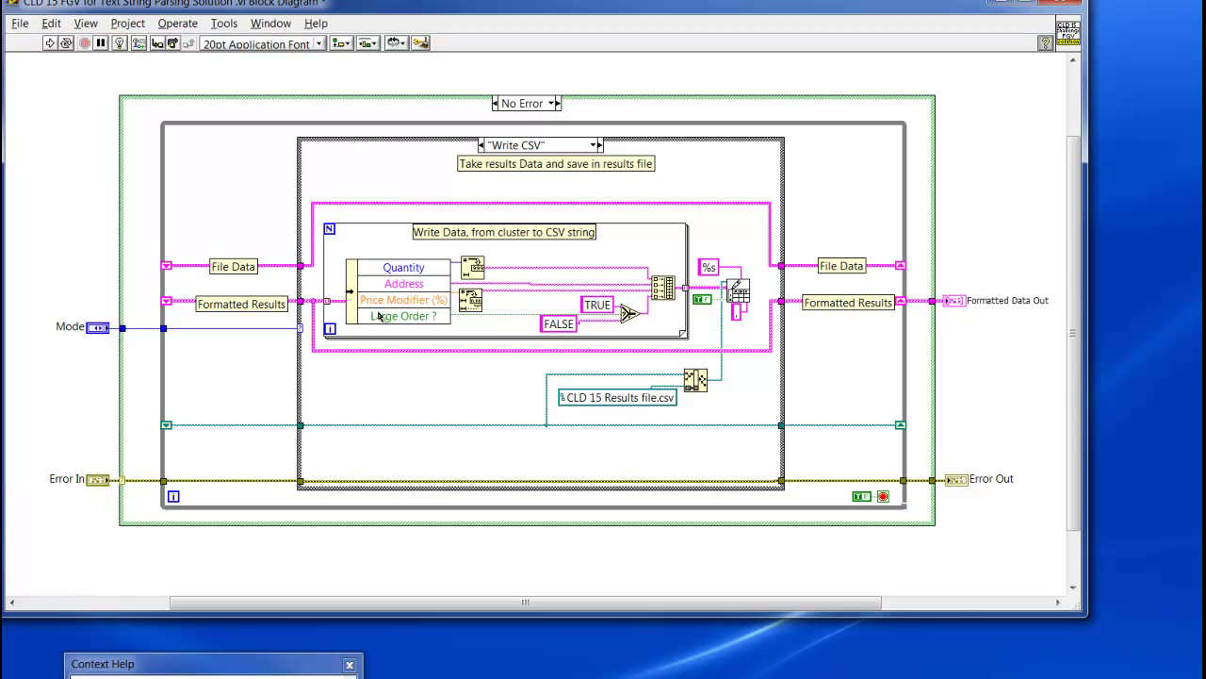
click(386, 311)
click(499, 286)
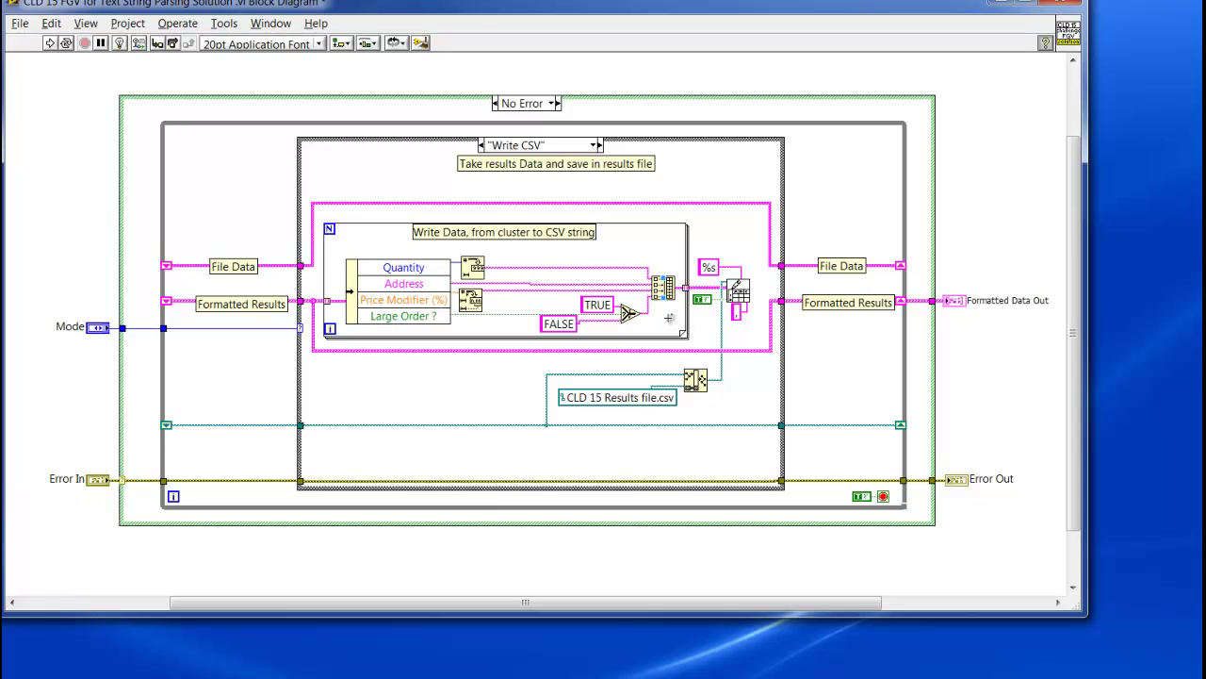
key(ctrl+h)
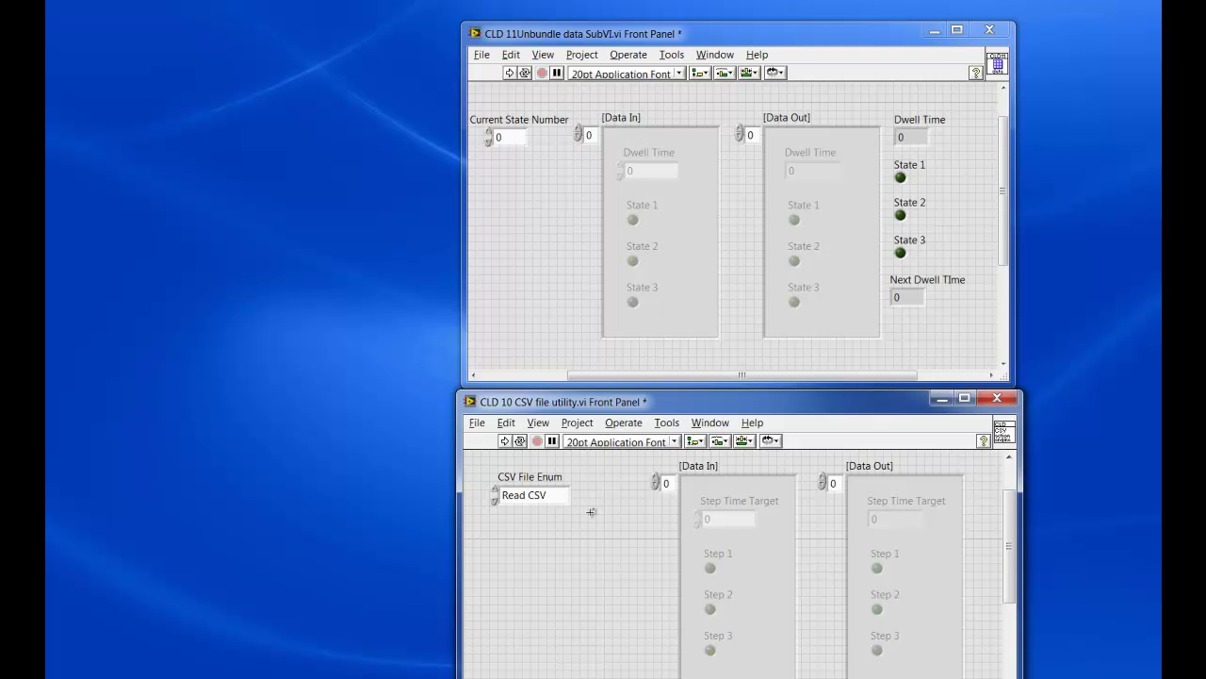
On the CSV file utility's diagram, inspect the spreadsheet-to-array, Bundle by Name and Text to Bool code.
key(ctrl+e)
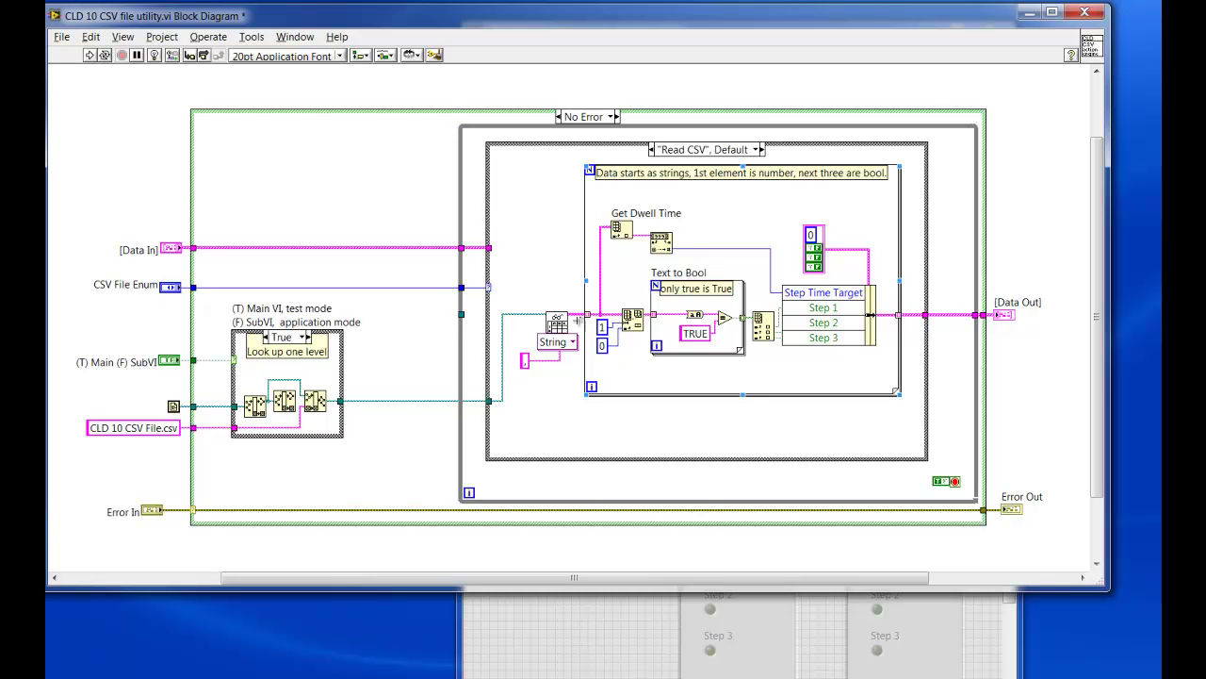
click(559, 321)
click(613, 300)
click(816, 243)
click(652, 355)
click(719, 381)
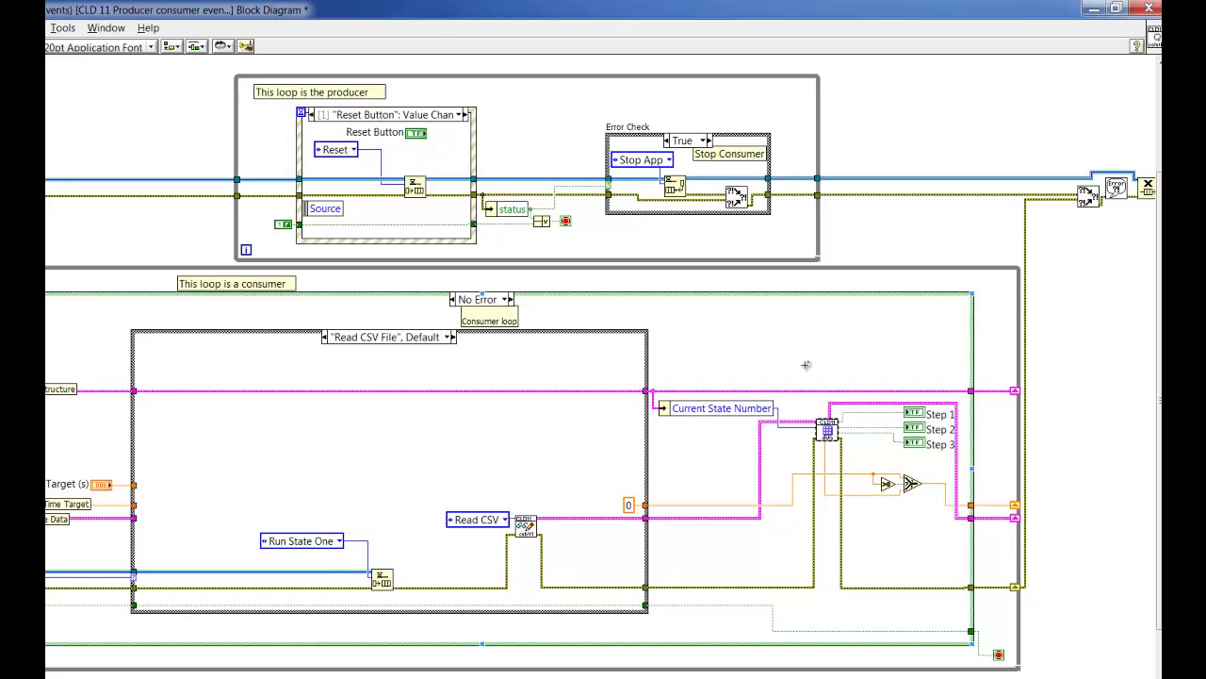
Open the Unbundle data subVI's block diagram and inspect its dwell-time/states unbundle node and No Error case.
double_click(826, 431)
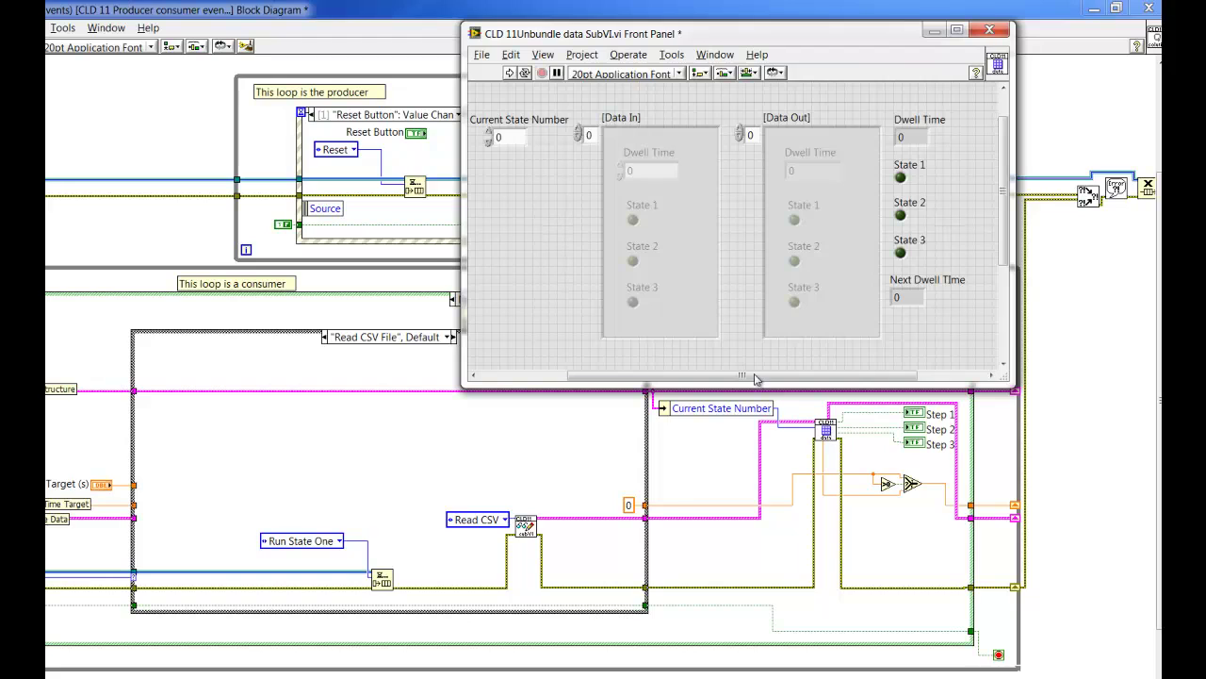
key(ctrl+e)
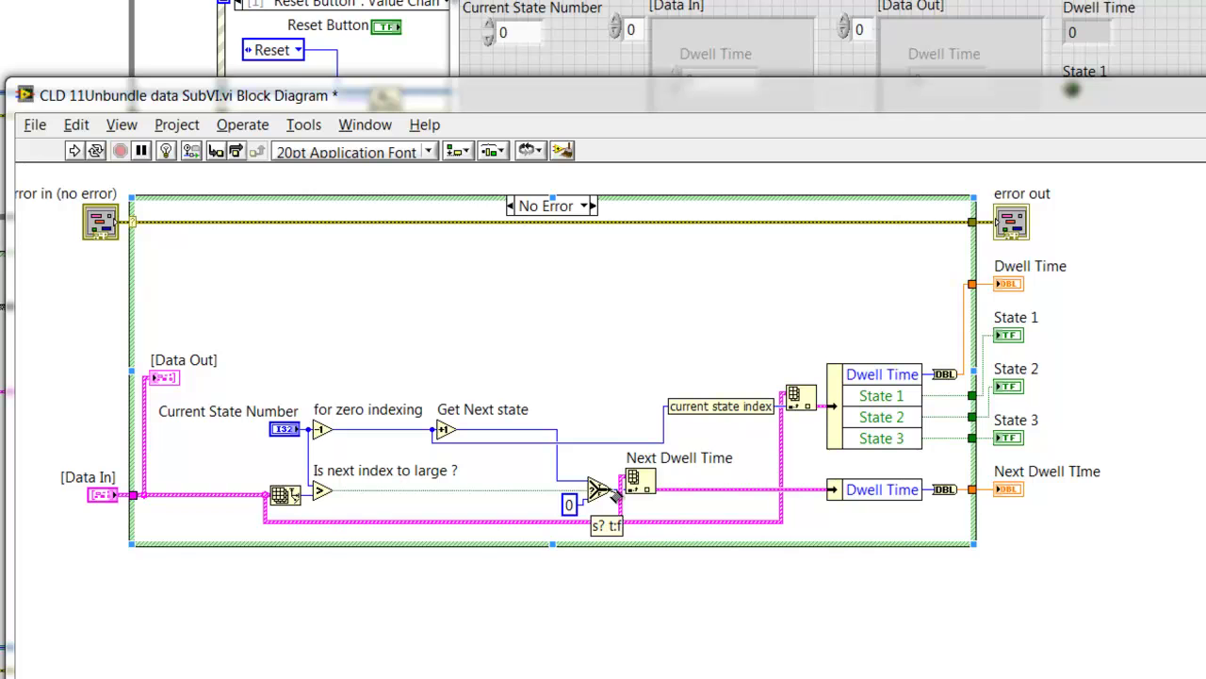
click(867, 411)
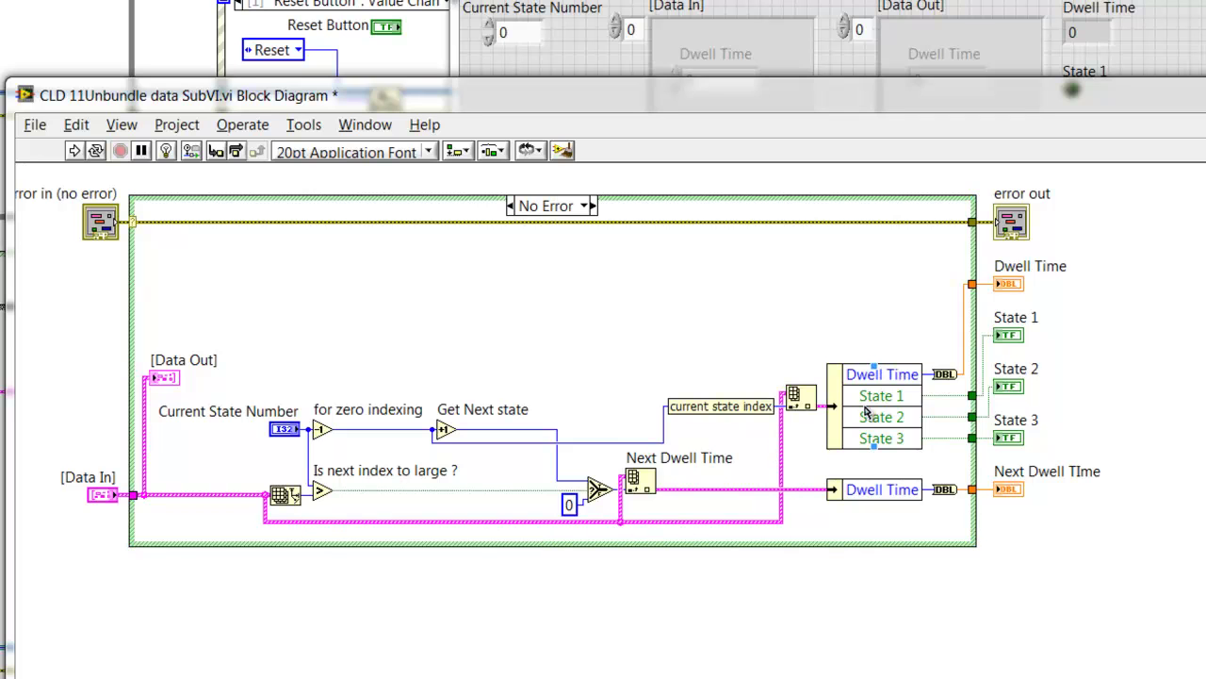
click(852, 537)
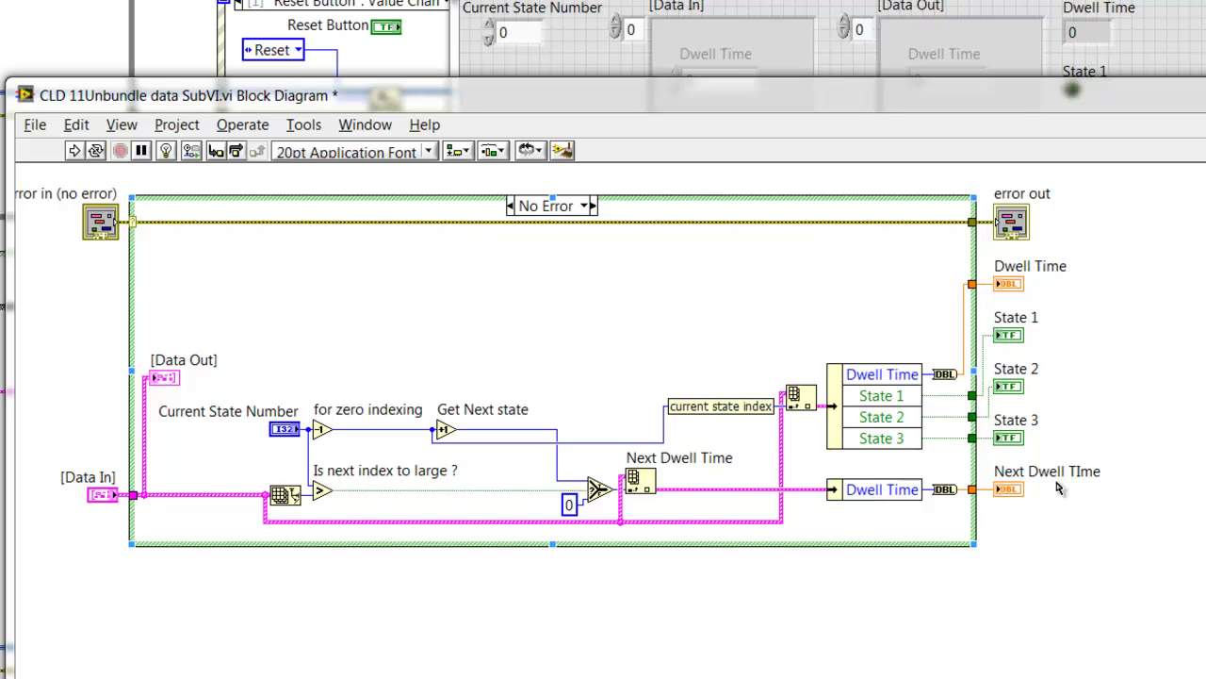
click(1079, 289)
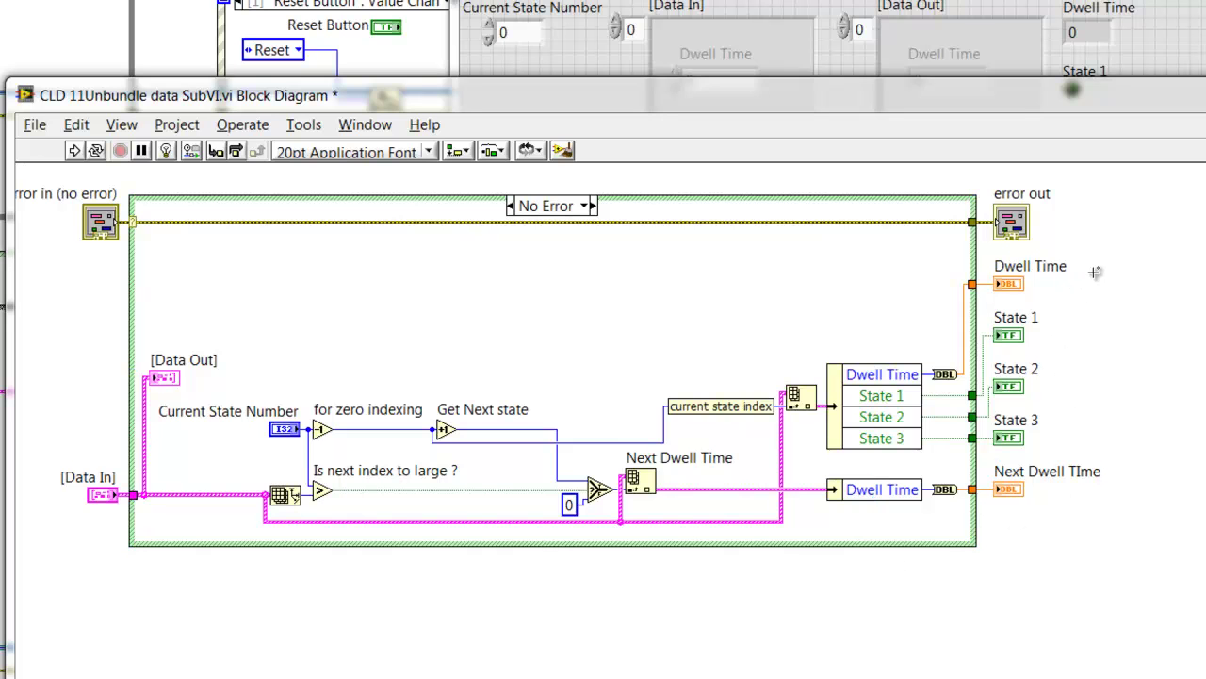